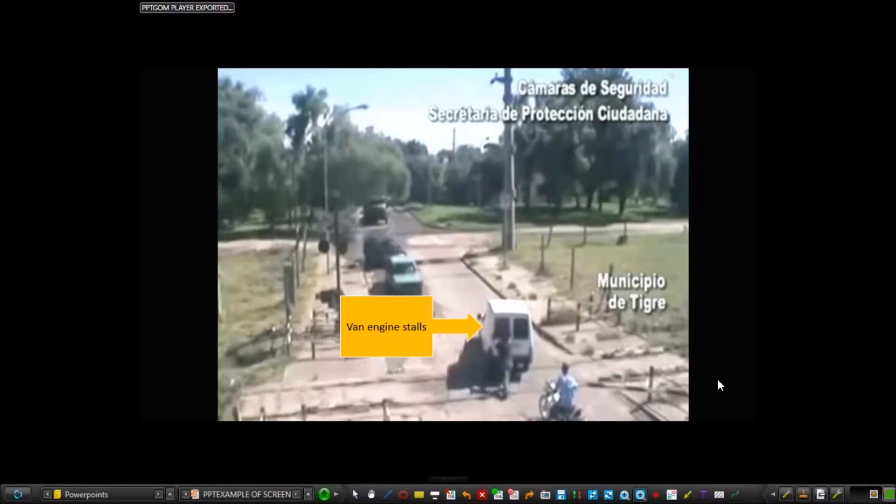
Exit the TrialDirector presentation that shows the annotated train incident slide.
{"action": "key", "text": "Right"}
{"action": "left_click", "coordinate": [15, 496]}
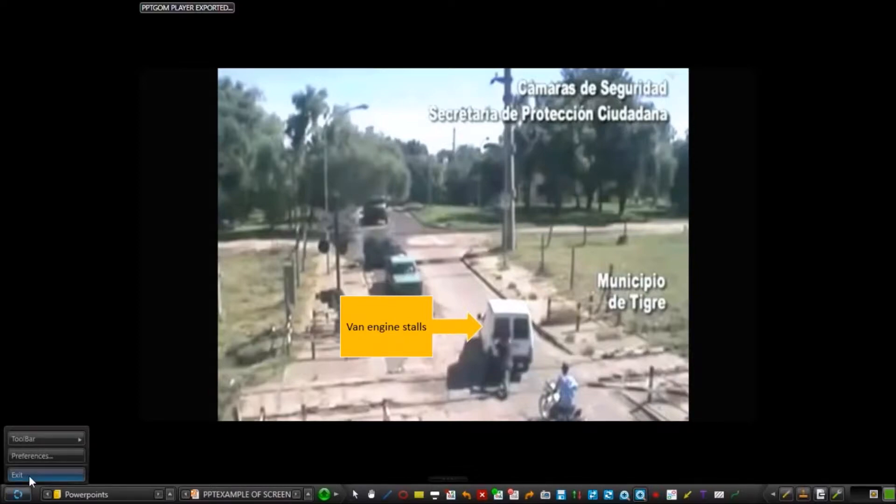
{"action": "left_click", "coordinate": [31, 475]}
{"action": "left_click", "coordinate": [477, 274]}
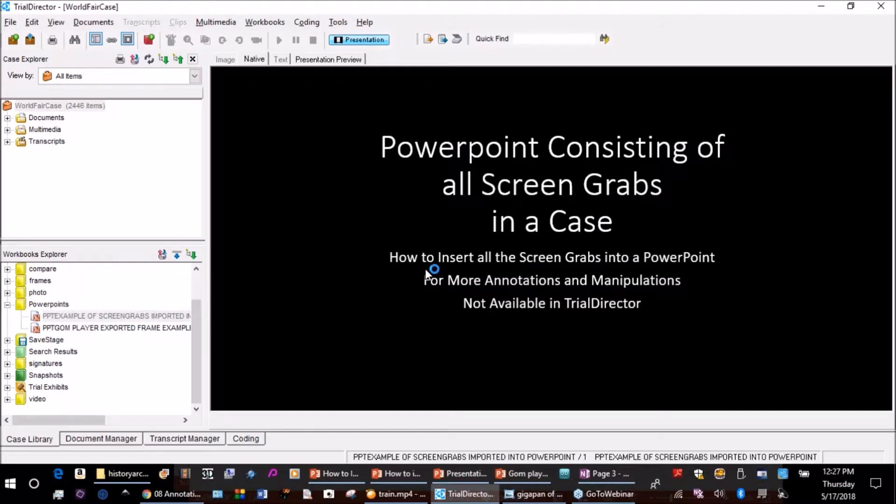
Close TrialDirector and the PowerPoint presentation about importing screenshots.
{"action": "left_click", "coordinate": [882, 8]}
{"action": "key", "text": "Return"}
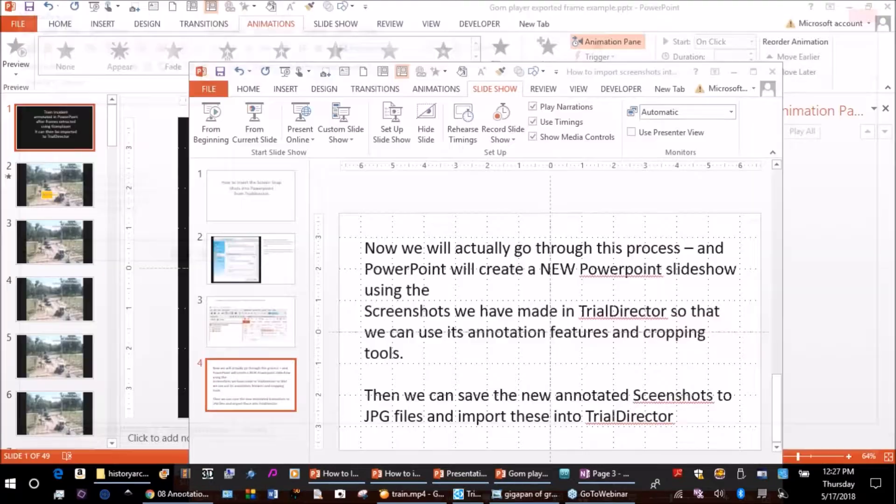
{"action": "left_click", "coordinate": [773, 73]}
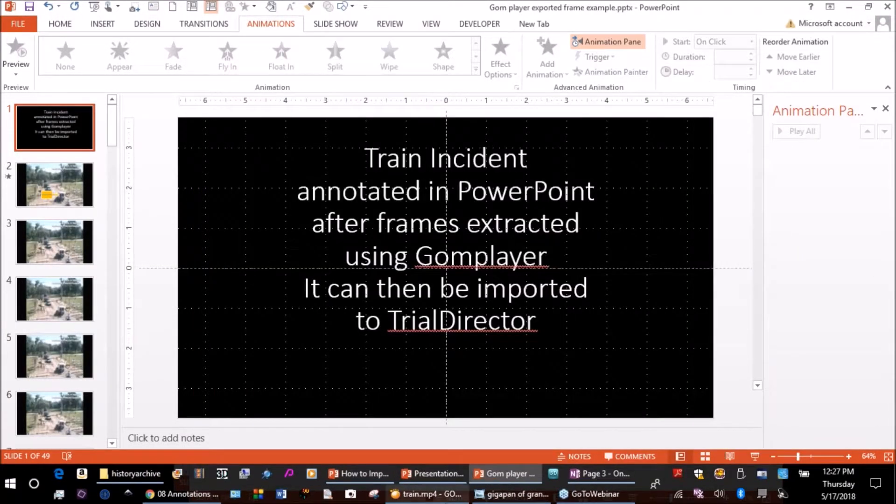
Switch to GOM Player, maximize its window, and close the Advanced Screen Capture dialog and the control panel.
{"action": "mouse_move", "coordinate": [429, 499]}
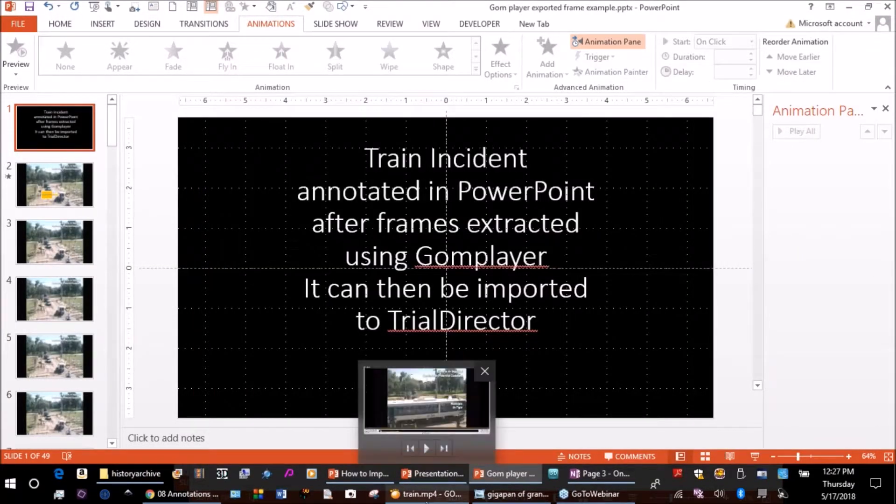
{"action": "left_click", "coordinate": [428, 498]}
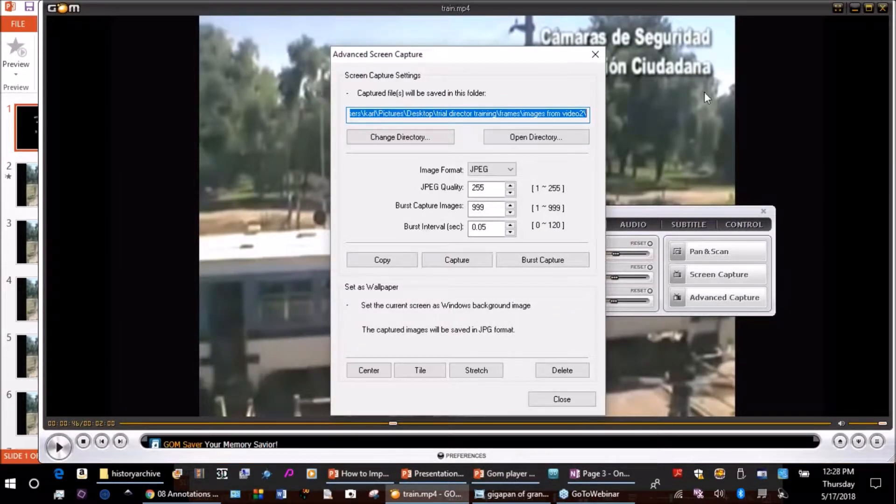
{"action": "left_click", "coordinate": [869, 9]}
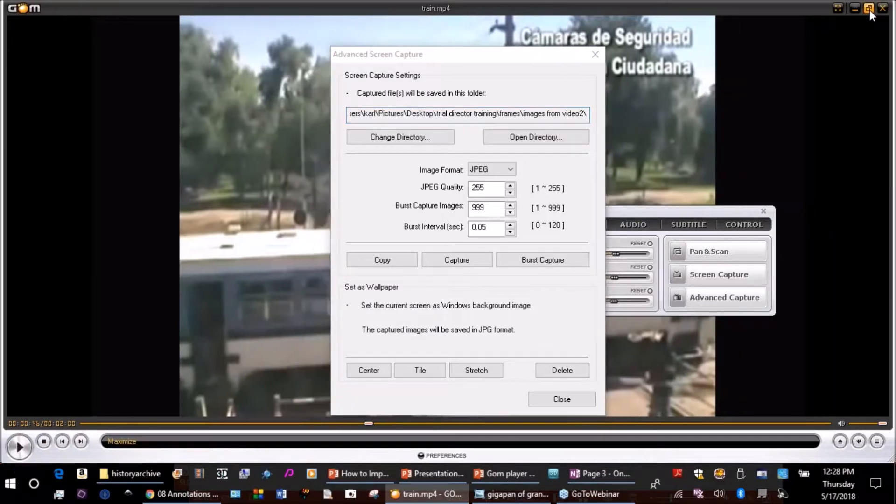
{"action": "left_click", "coordinate": [563, 399]}
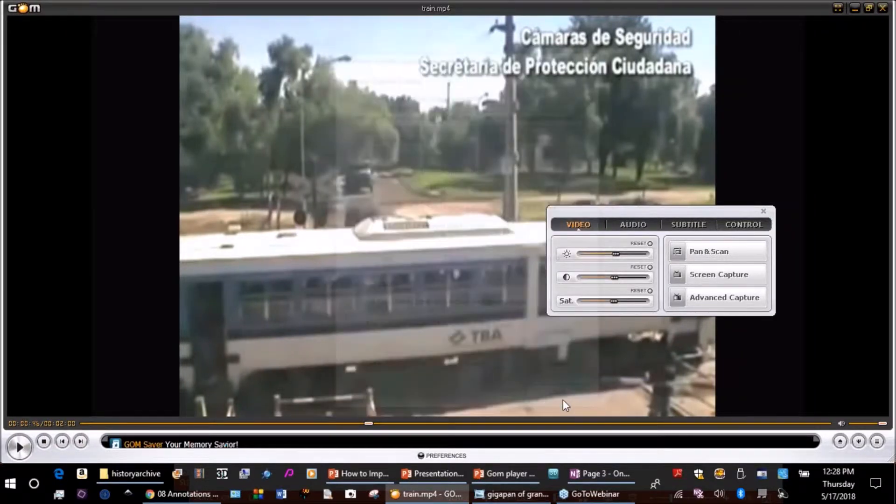
{"action": "left_click", "coordinate": [764, 211]}
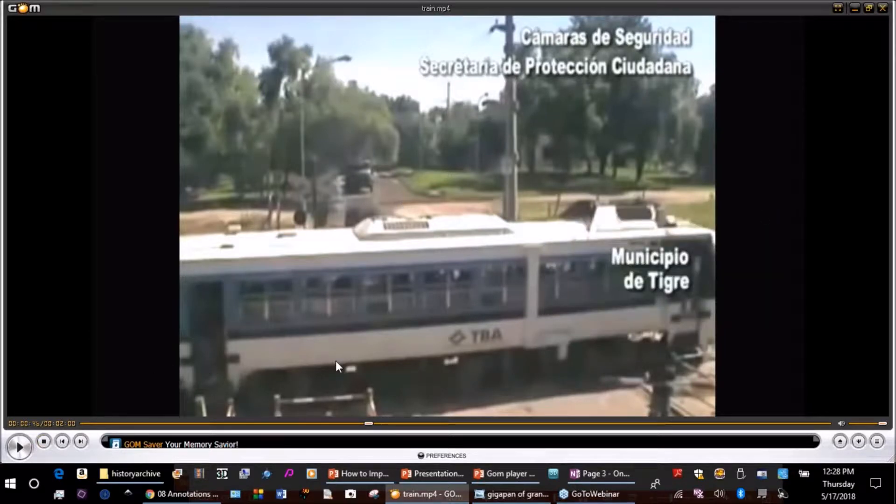
Open the video train.mp4 from the Videos folder.
{"action": "left_click", "coordinate": [841, 441]}
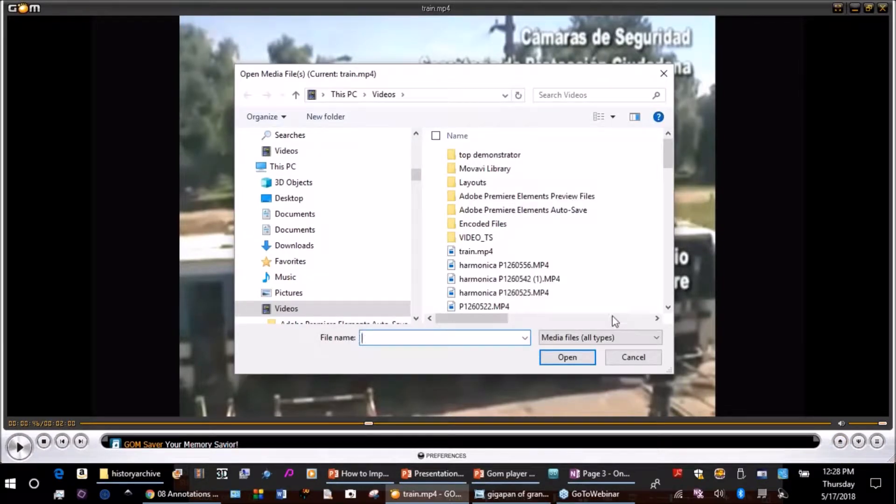
{"action": "left_click", "coordinate": [468, 257]}
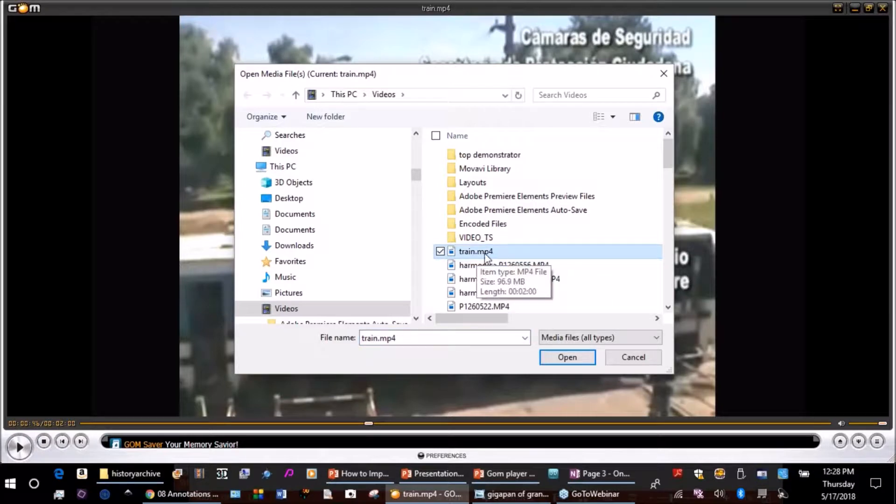
{"action": "left_click", "coordinate": [579, 360]}
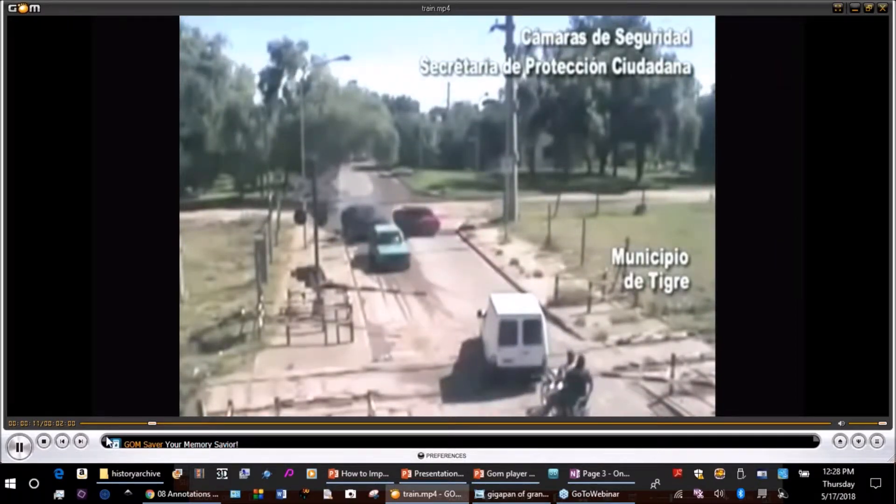
Pause the train video and rewind it to about 15 seconds.
{"action": "left_click", "coordinate": [20, 447]}
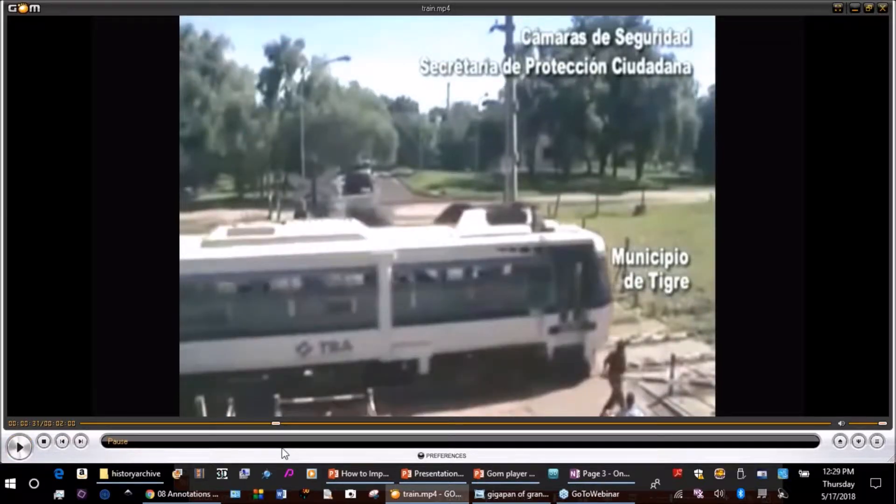
{"action": "left_click_drag", "start_coordinate": [276, 423], "coordinate": [233, 423]}
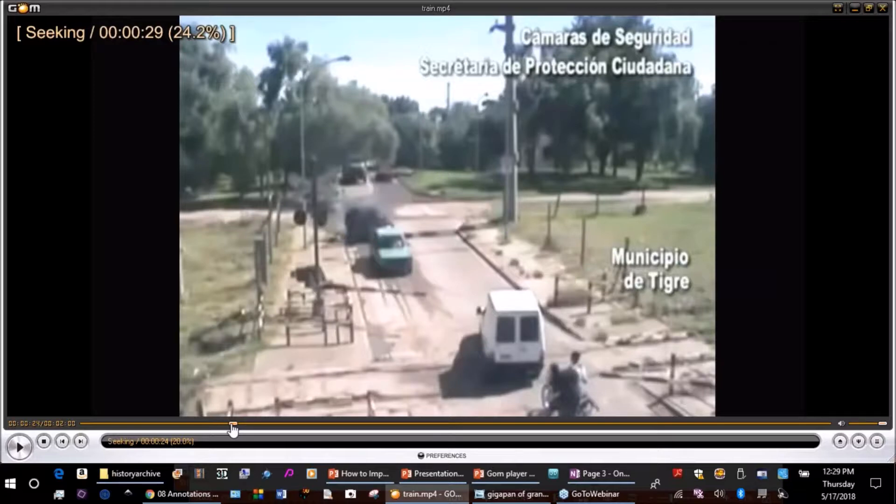
{"action": "left_click_drag", "start_coordinate": [232, 424], "coordinate": [189, 424]}
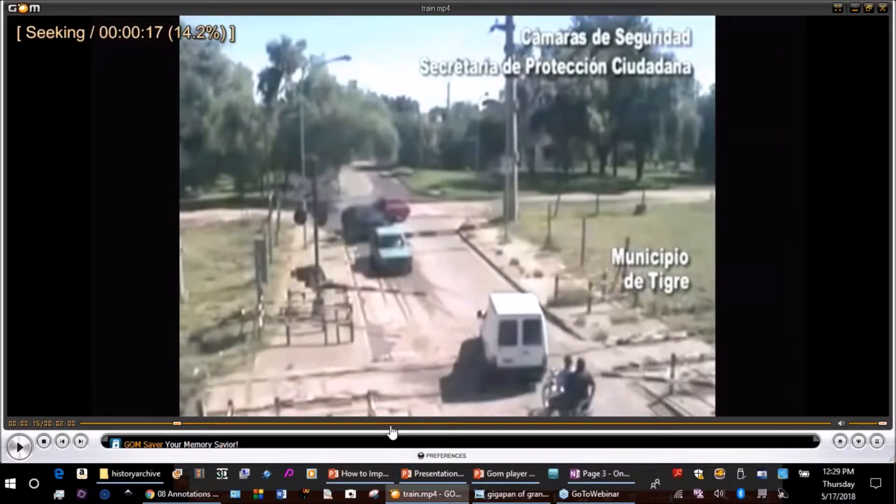
Show the video control panel, move it over the picture, and open the Advanced Capture settings.
{"action": "left_click", "coordinate": [859, 441]}
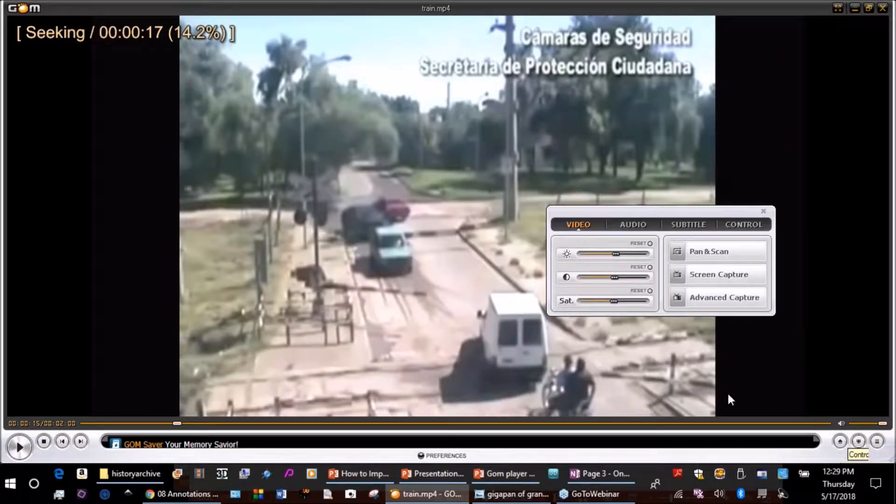
{"action": "left_click_drag", "start_coordinate": [584, 205], "coordinate": [485, 144]}
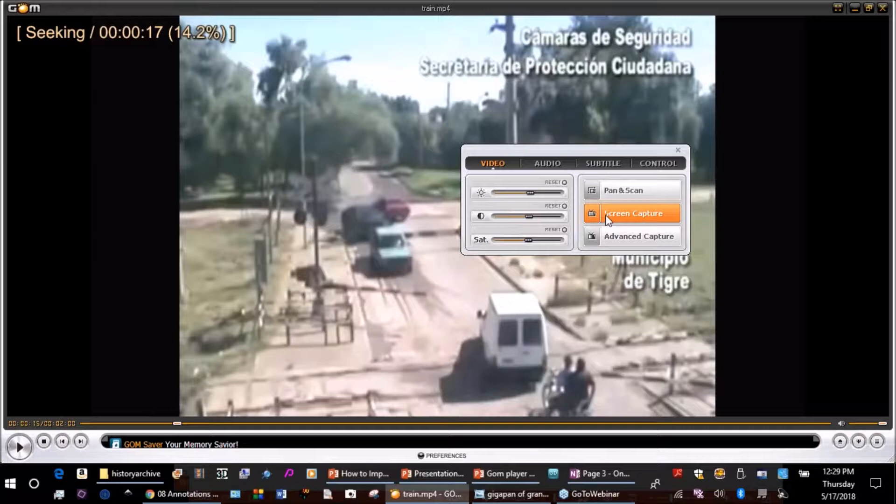
{"action": "left_click", "coordinate": [637, 237]}
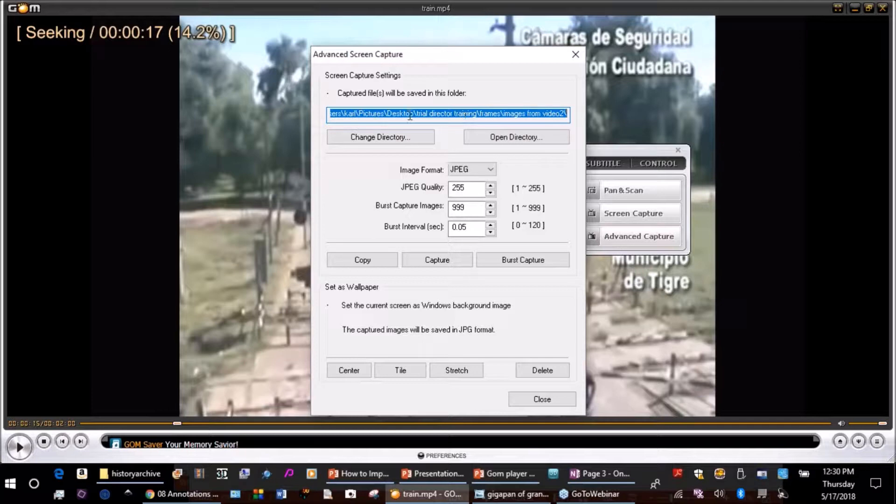
Make a new folder named "fraames" on the Desktop and confirm it as the capture directory.
{"action": "left_click", "coordinate": [395, 138]}
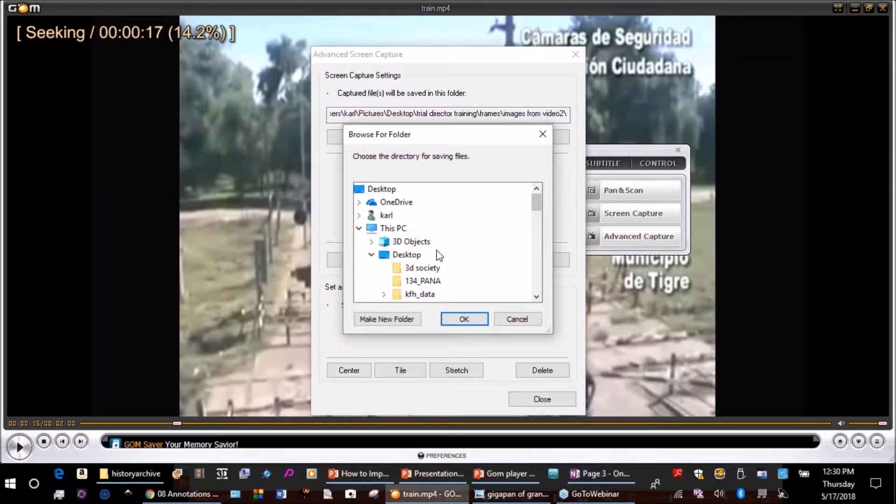
{"action": "left_click", "coordinate": [407, 256]}
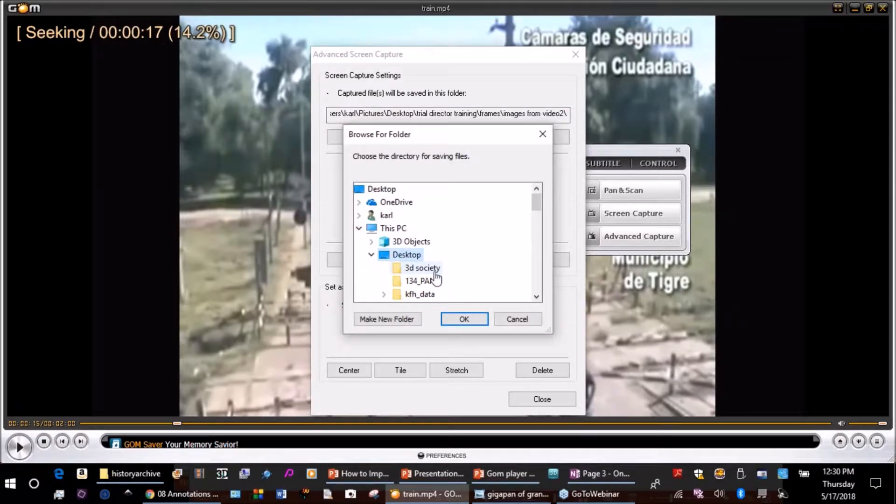
{"action": "left_click", "coordinate": [407, 322]}
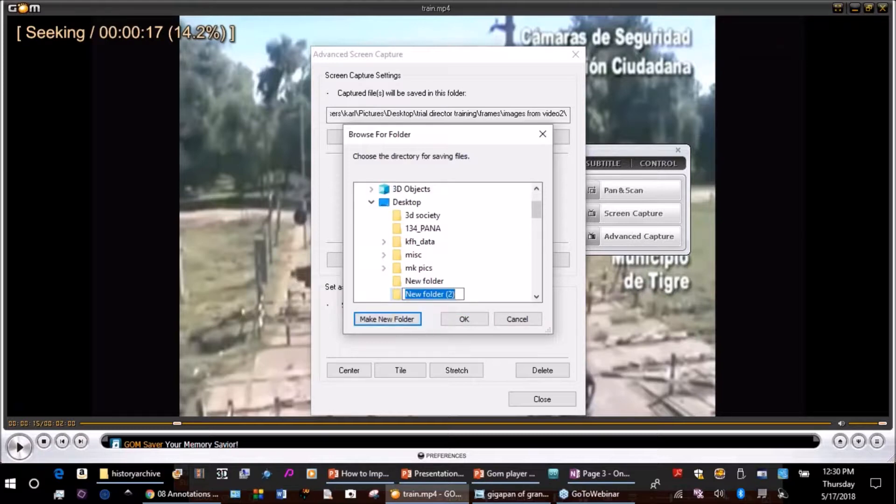
{"action": "type", "text": "fraames"}
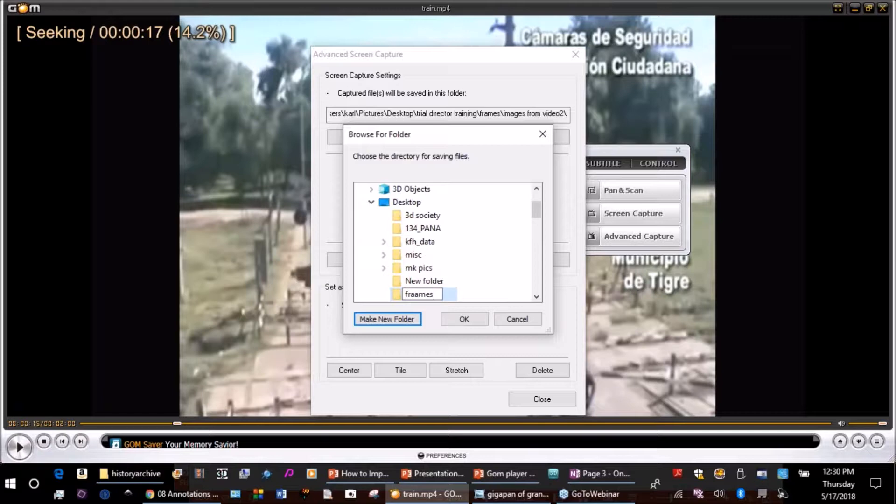
{"action": "left_click", "coordinate": [473, 320]}
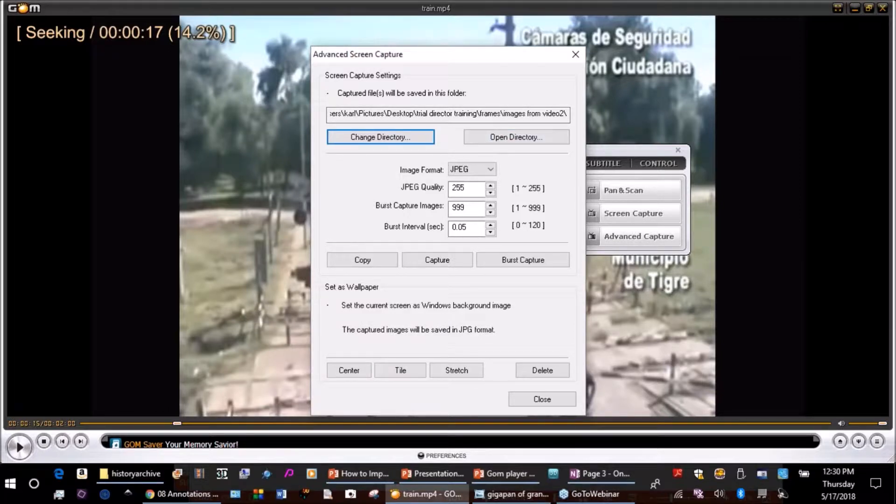
View the images in the current capture directory, then close that folder window.
{"action": "left_click", "coordinate": [516, 140]}
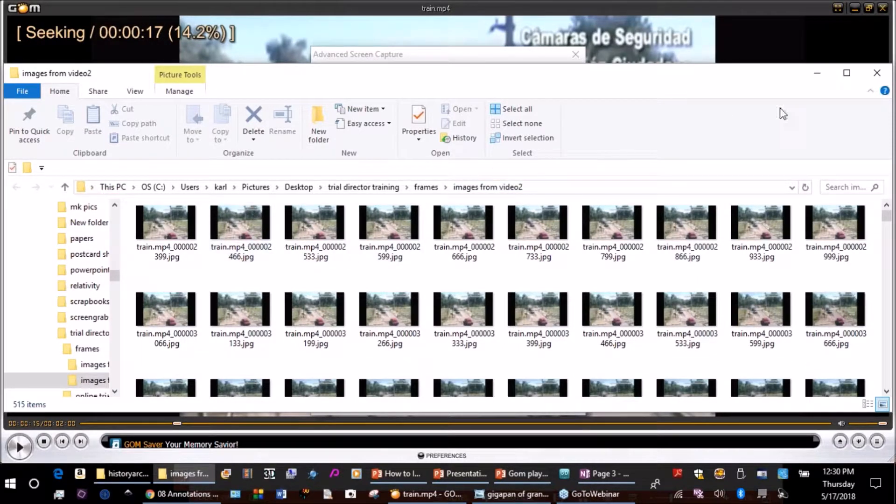
{"action": "left_click_drag", "start_coordinate": [558, 84], "coordinate": [518, 83]}
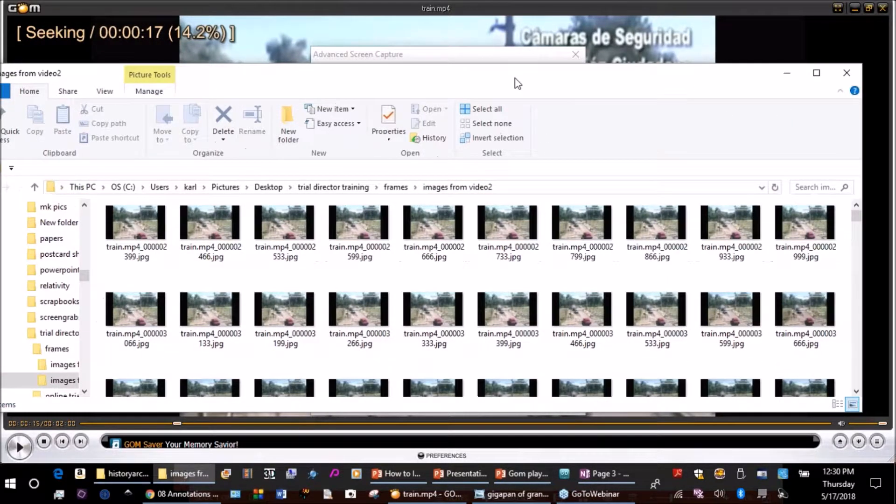
{"action": "key", "text": "alt+F4"}
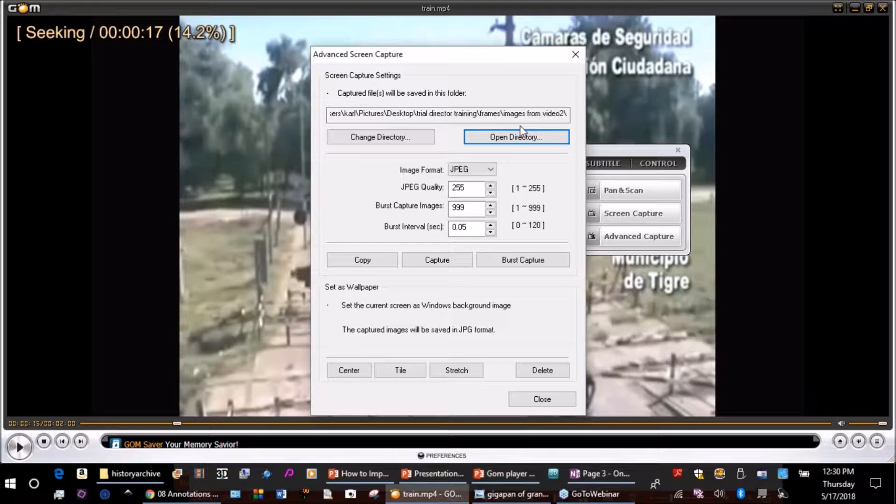
Make a new folder named "frames3" on the Desktop and confirm it as the capture directory.
{"action": "left_click", "coordinate": [396, 138]}
{"action": "left_click", "coordinate": [407, 255]}
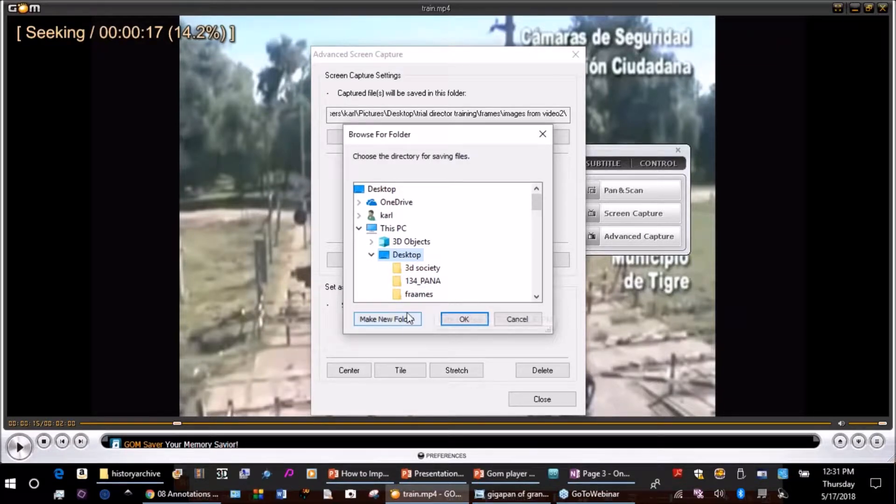
{"action": "left_click", "coordinate": [394, 322]}
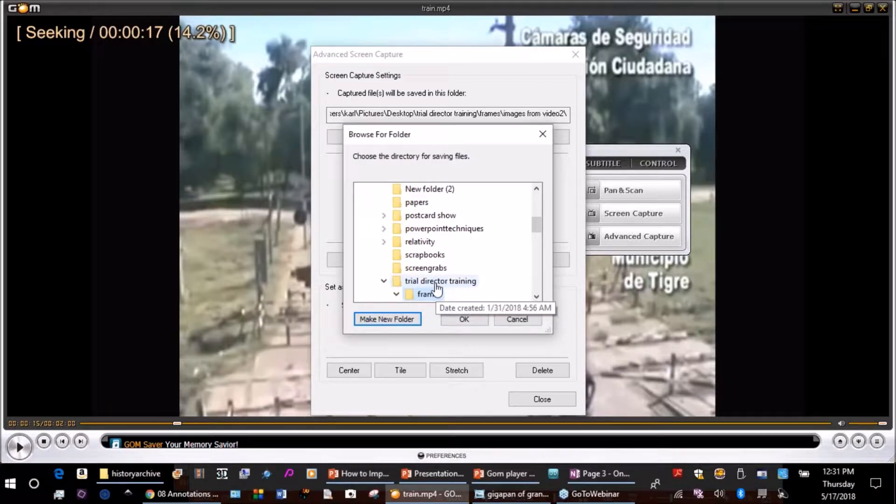
{"action": "left_click_drag", "start_coordinate": [537, 226], "coordinate": [536, 198]}
{"action": "left_click", "coordinate": [405, 256]}
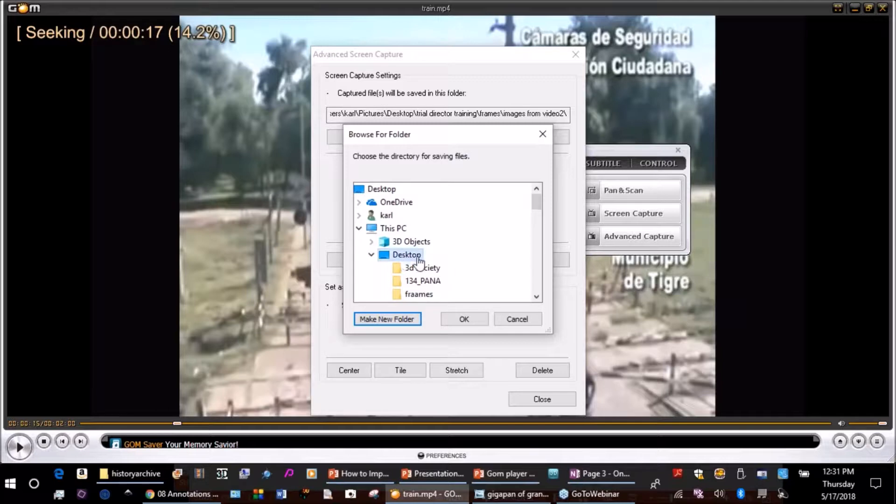
{"action": "left_click", "coordinate": [403, 320]}
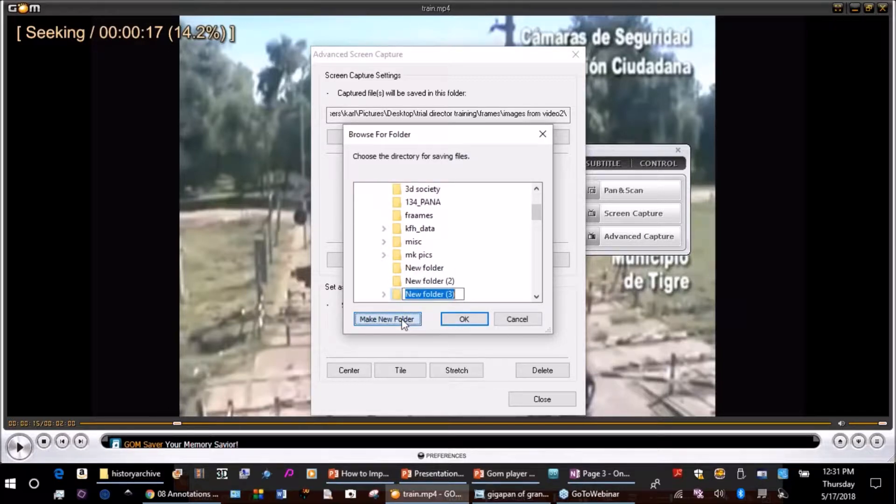
{"action": "type", "text": "frames3"}
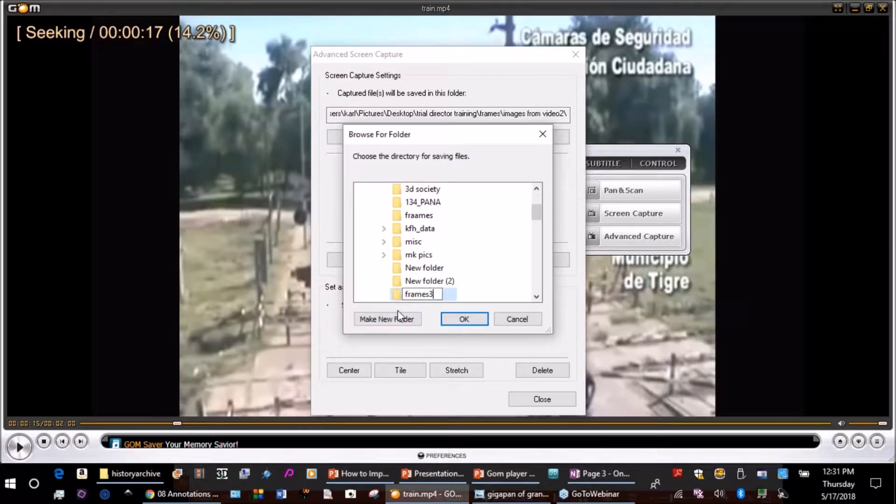
{"action": "left_click", "coordinate": [454, 321]}
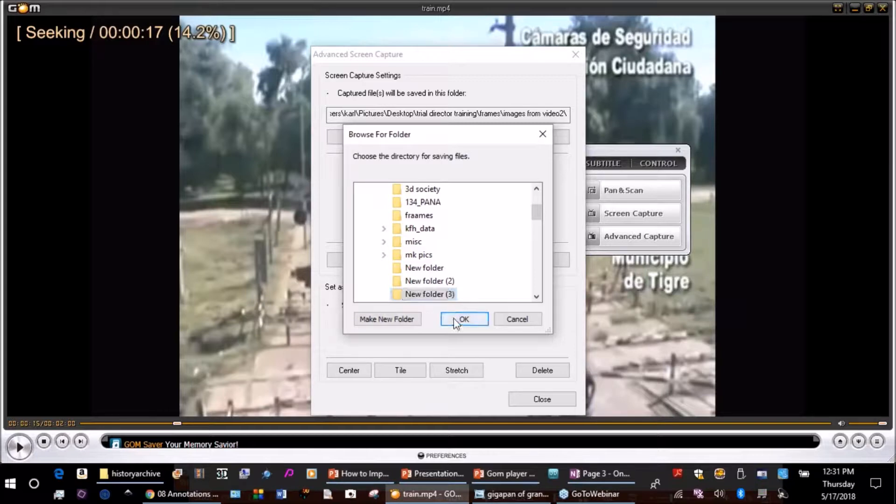
{"action": "left_click", "coordinate": [462, 320]}
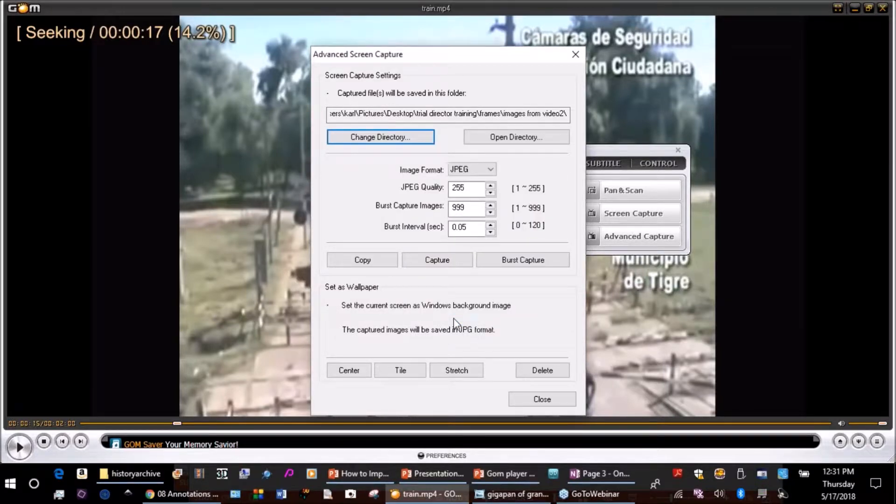
Set the capture directory to the frames3 folder on the Desktop and keep JPEG as the image format.
{"action": "left_click", "coordinate": [405, 138]}
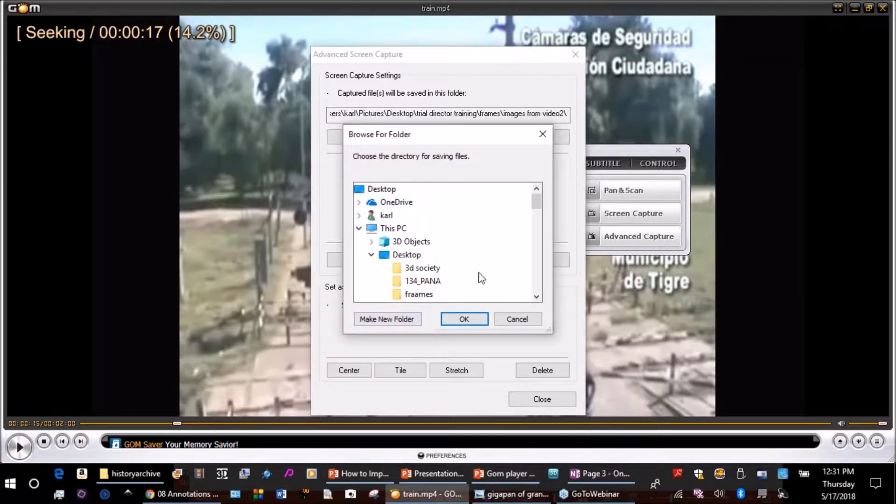
{"action": "left_click_drag", "start_coordinate": [536, 201], "coordinate": [538, 213]}
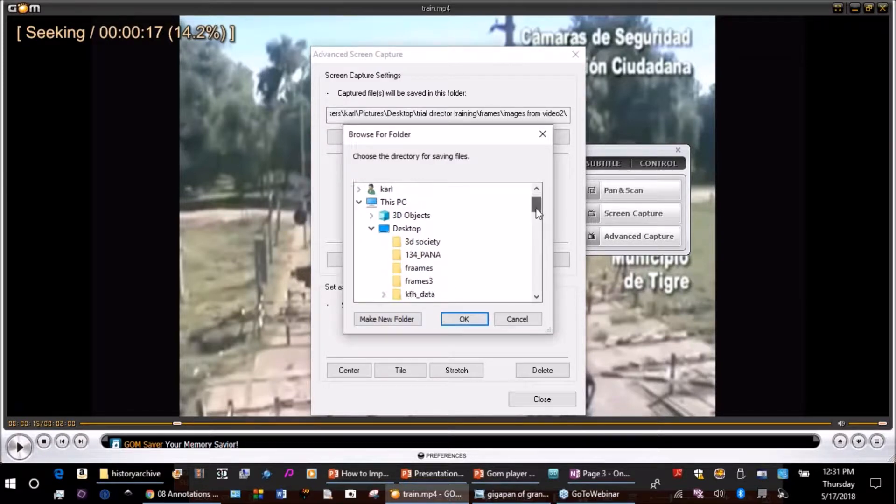
{"action": "left_click", "coordinate": [420, 281]}
{"action": "left_click", "coordinate": [470, 320]}
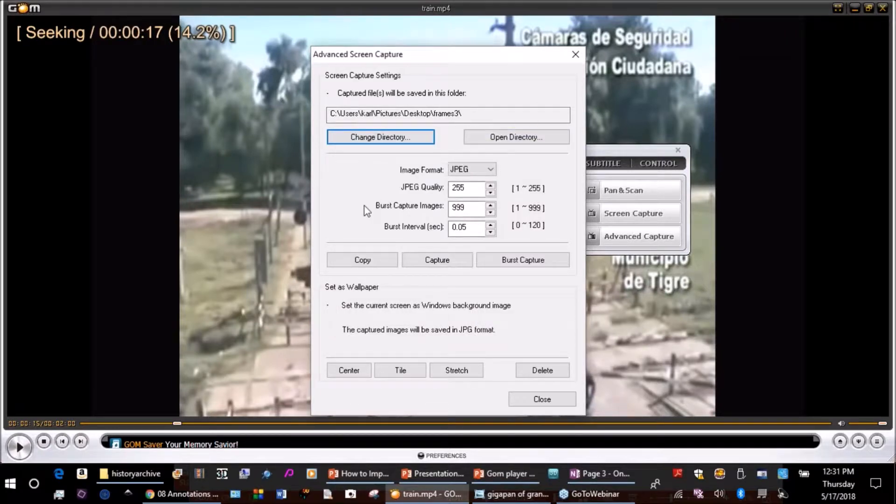
{"action": "left_click", "coordinate": [492, 171]}
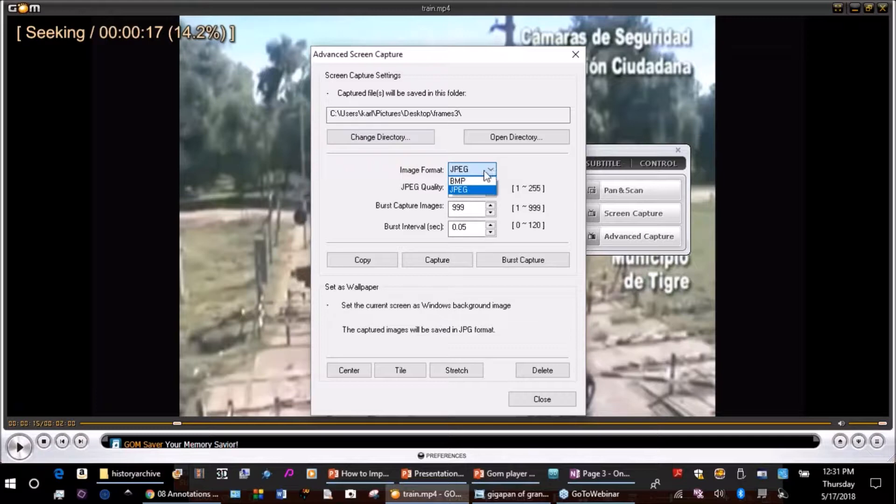
{"action": "left_click", "coordinate": [488, 169]}
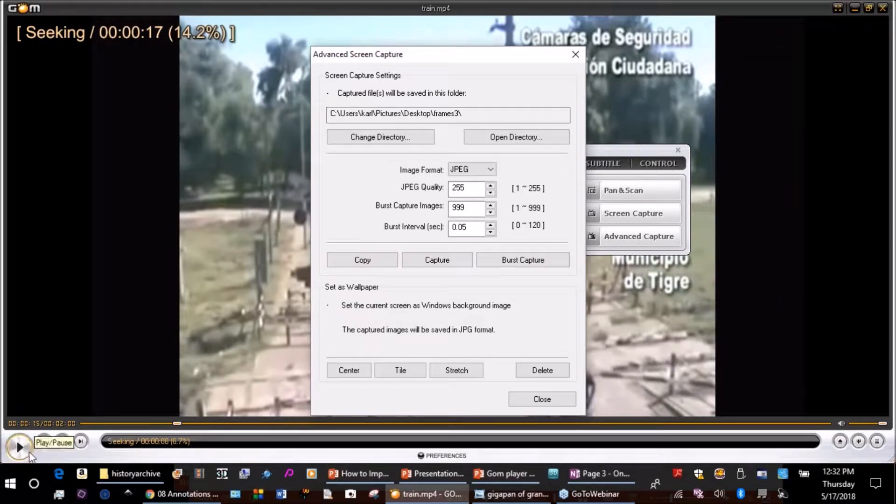
Play train.mp4 and burst-capture its frames into the frames3 folder.
{"action": "left_click", "coordinate": [19, 448]}
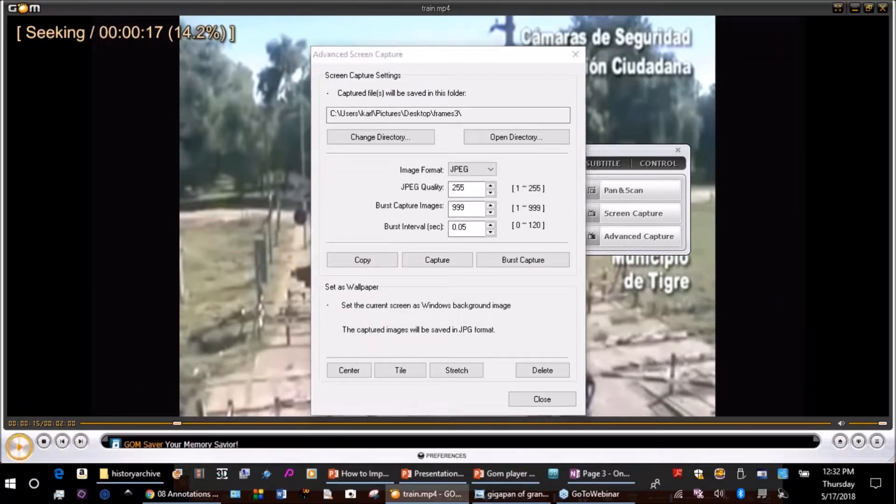
{"action": "left_click", "coordinate": [511, 262]}
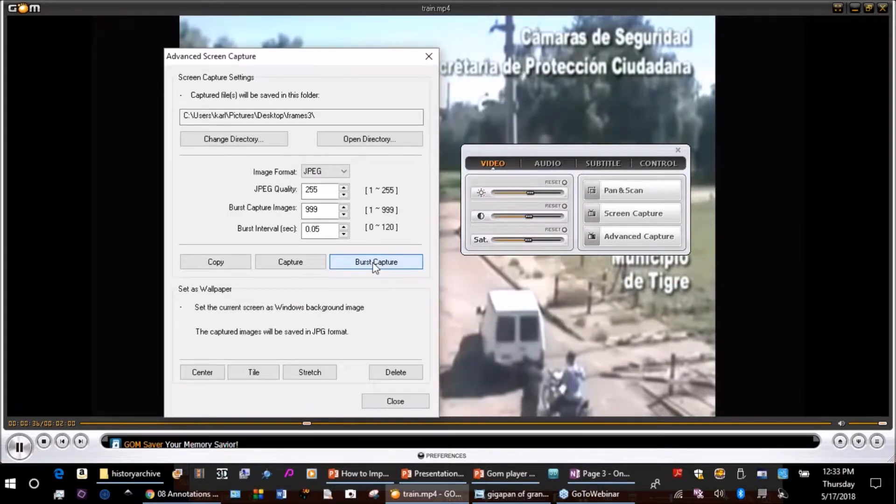
{"action": "left_click", "coordinate": [373, 263]}
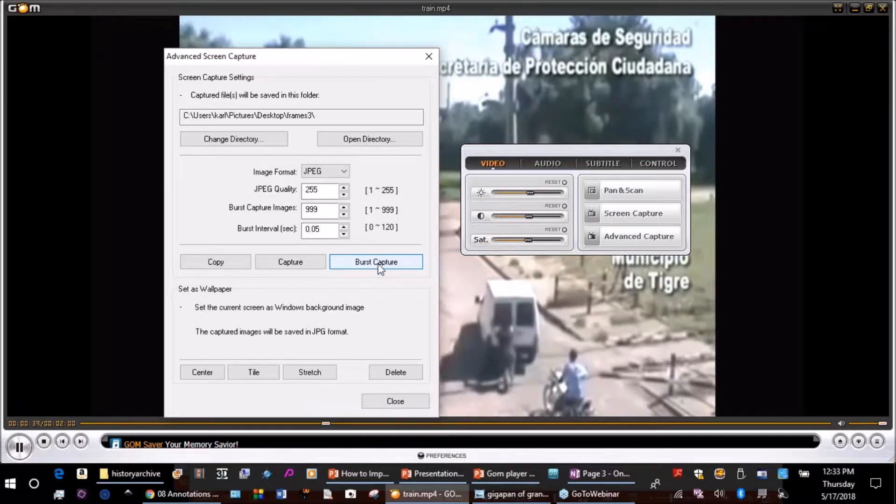
{"action": "left_click", "coordinate": [377, 266]}
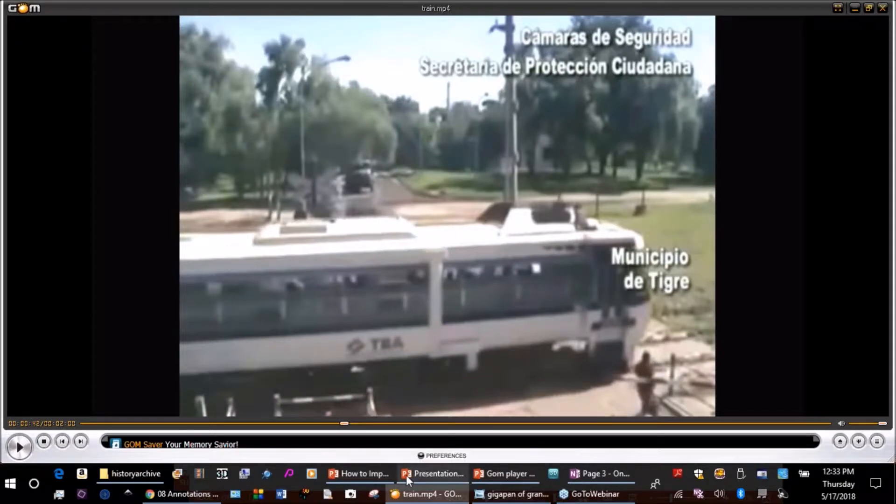
Switch to the How to Import Data presentation in PowerPoint and create a new blank presentation from there.
{"action": "mouse_move", "coordinate": [375, 478]}
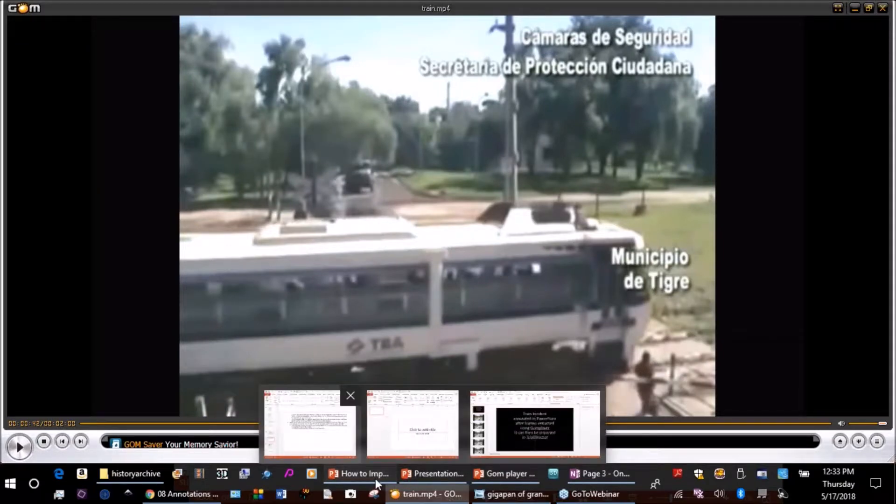
{"action": "left_click", "coordinate": [309, 424]}
{"action": "left_click", "coordinate": [194, 75]}
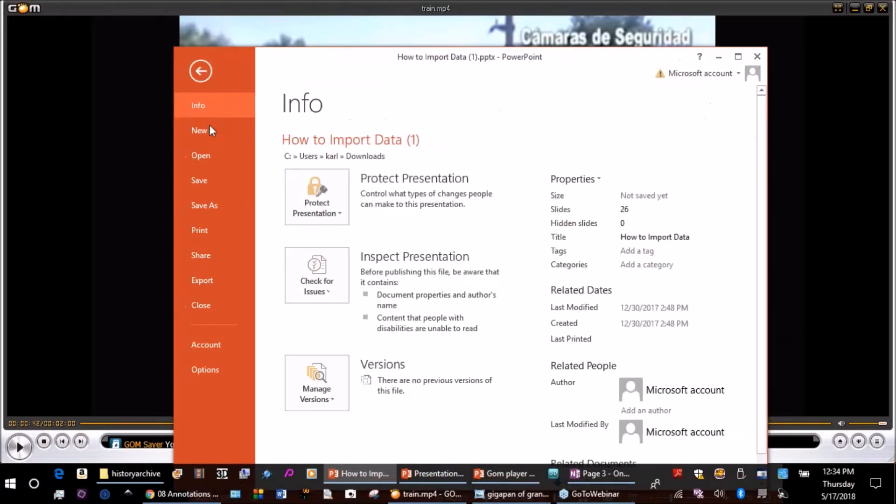
{"action": "left_click", "coordinate": [210, 129]}
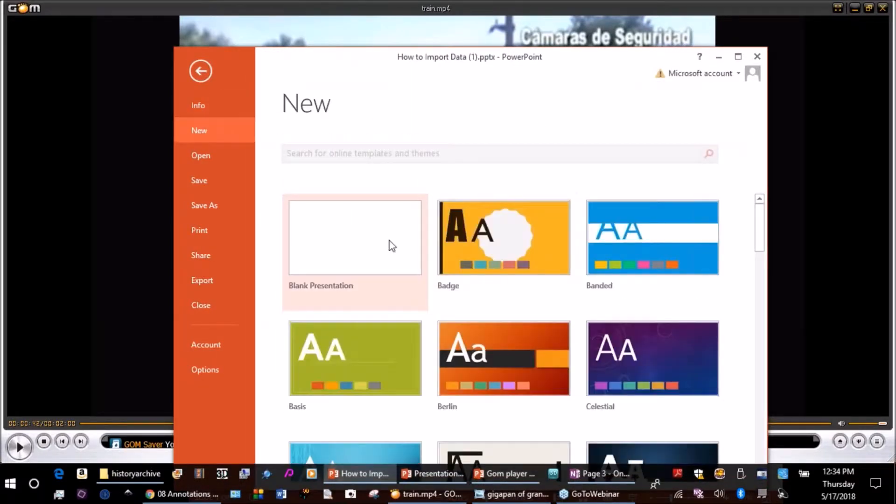
{"action": "key", "text": "Escape"}
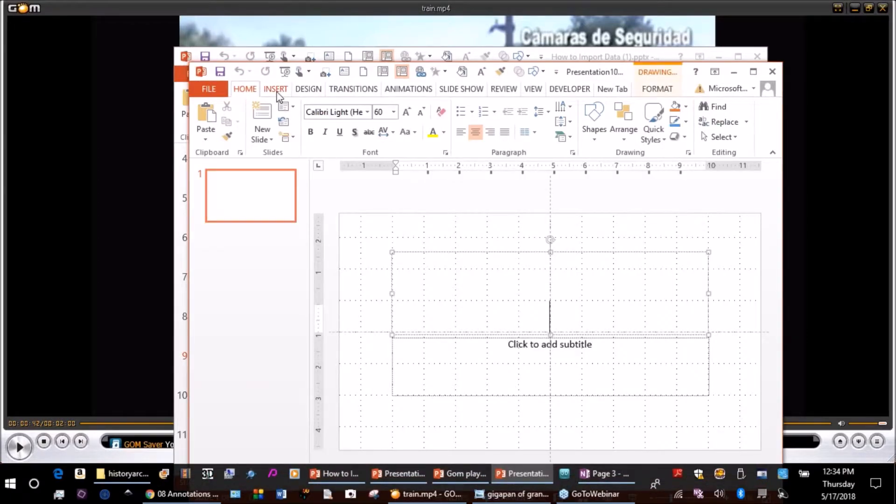
Start a new photo album and browse to the frames3 folder on the Desktop for its pictures.
{"action": "left_click", "coordinate": [276, 89]}
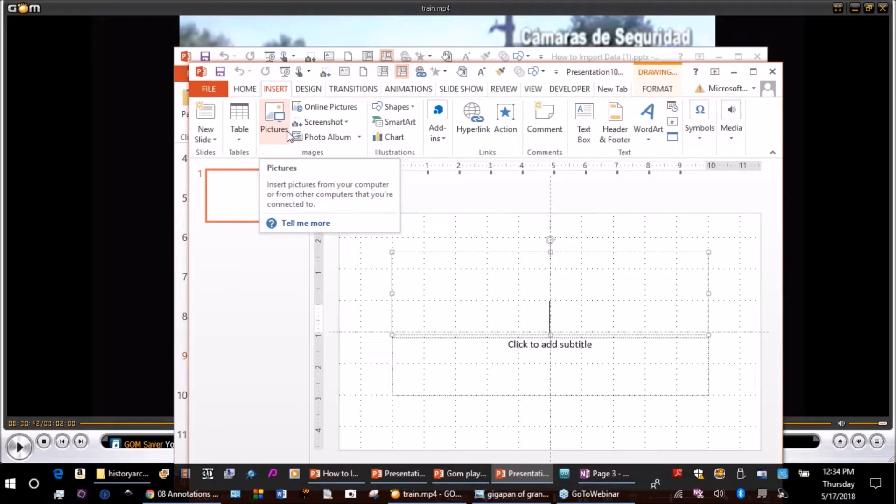
{"action": "left_click", "coordinate": [359, 138]}
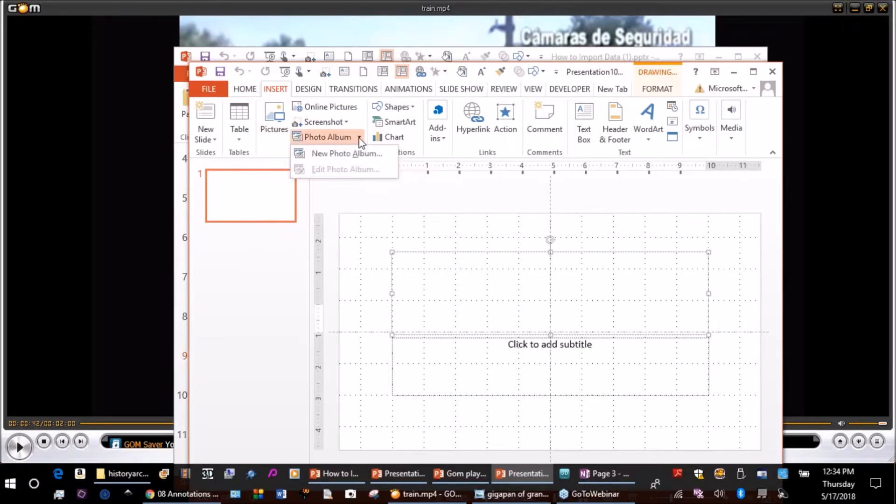
{"action": "left_click", "coordinate": [327, 155]}
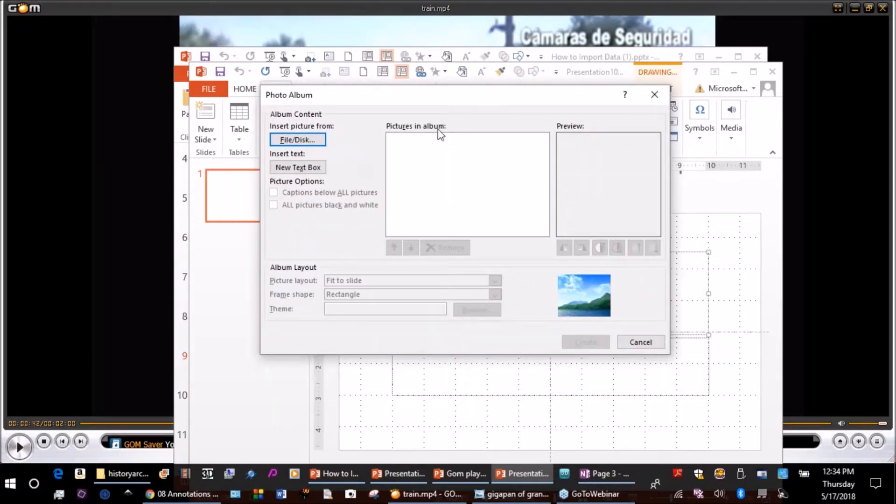
{"action": "left_click", "coordinate": [308, 143]}
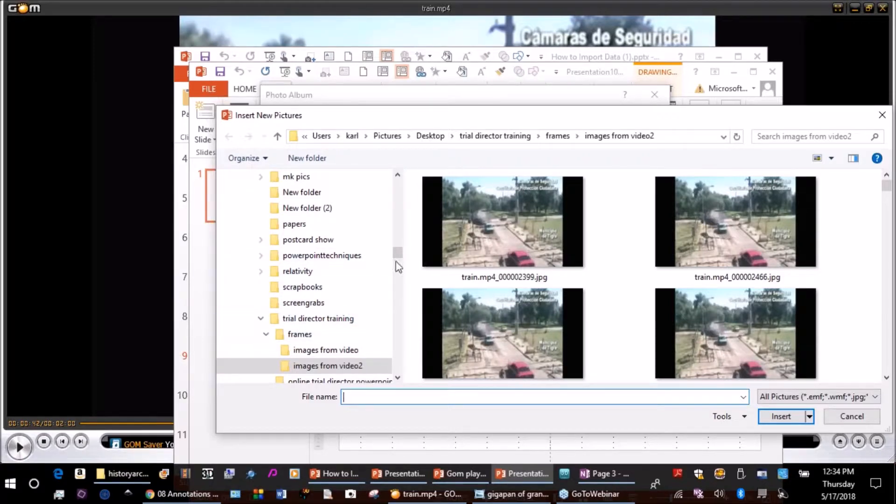
{"action": "left_click_drag", "start_coordinate": [397, 256], "coordinate": [398, 194]}
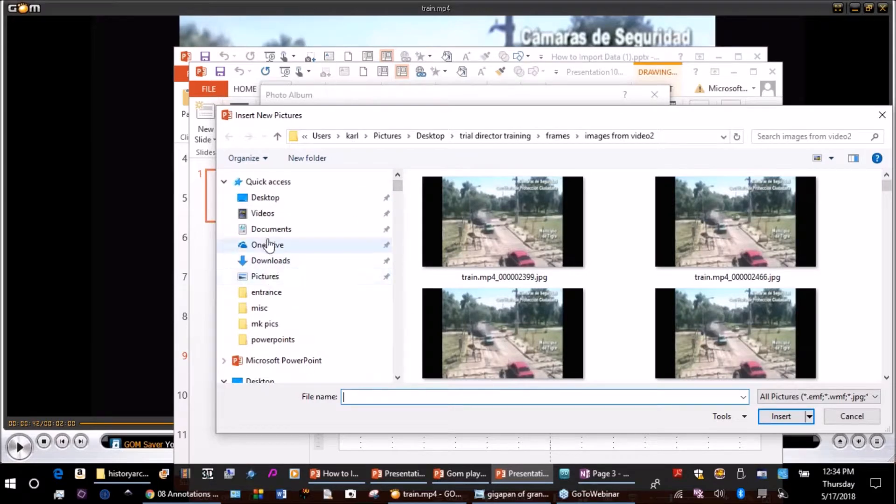
{"action": "left_click", "coordinate": [276, 200]}
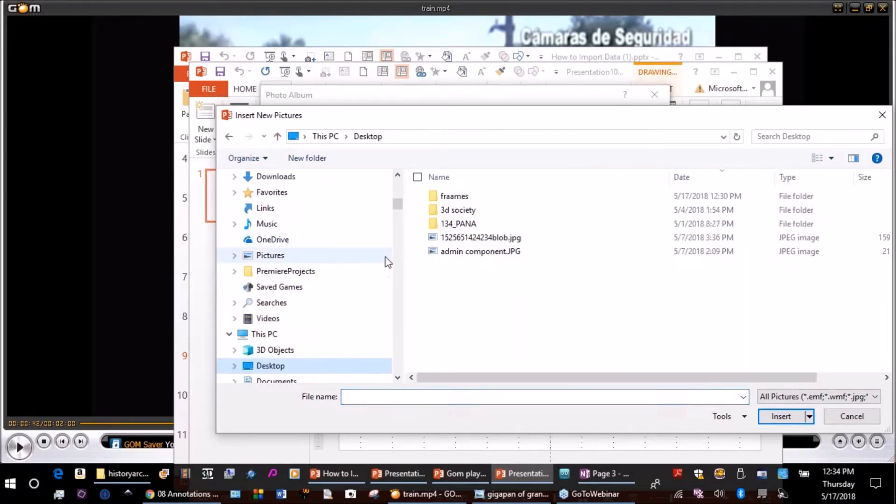
{"action": "left_click", "coordinate": [461, 196]}
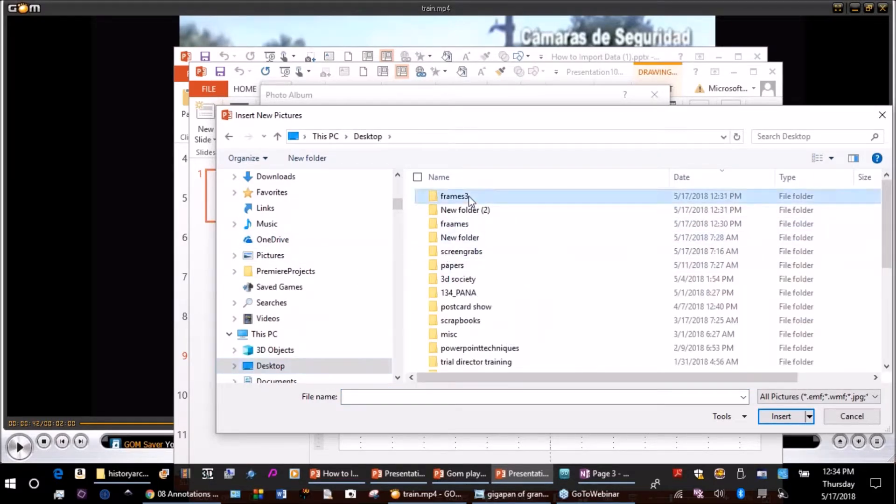
{"action": "key", "text": "Return"}
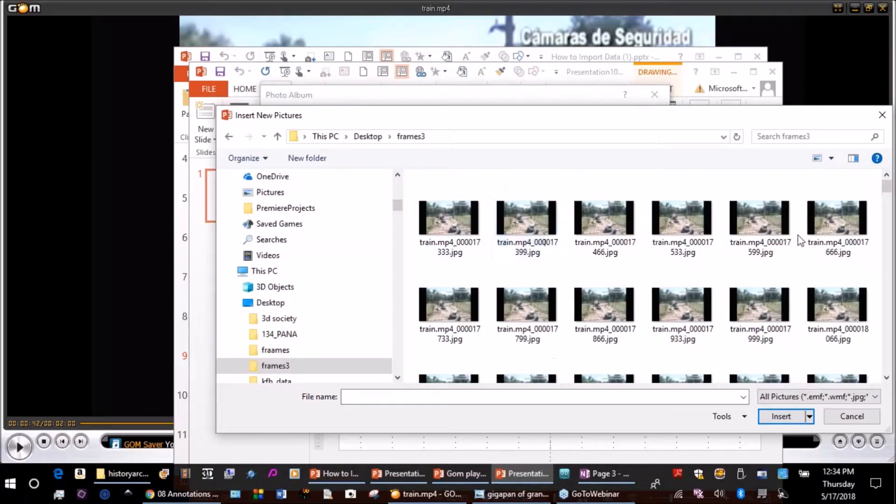
Move the picture browsing window up and display the captured frames as extra large icons.
{"action": "left_click_drag", "start_coordinate": [666, 120], "coordinate": [515, 51]}
{"action": "left_click_drag", "start_coordinate": [735, 118], "coordinate": [731, 153]}
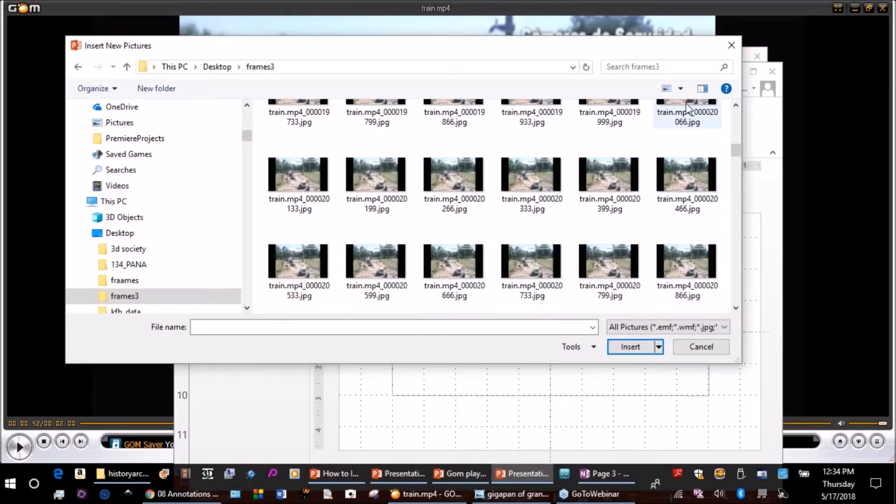
{"action": "left_click", "coordinate": [680, 89]}
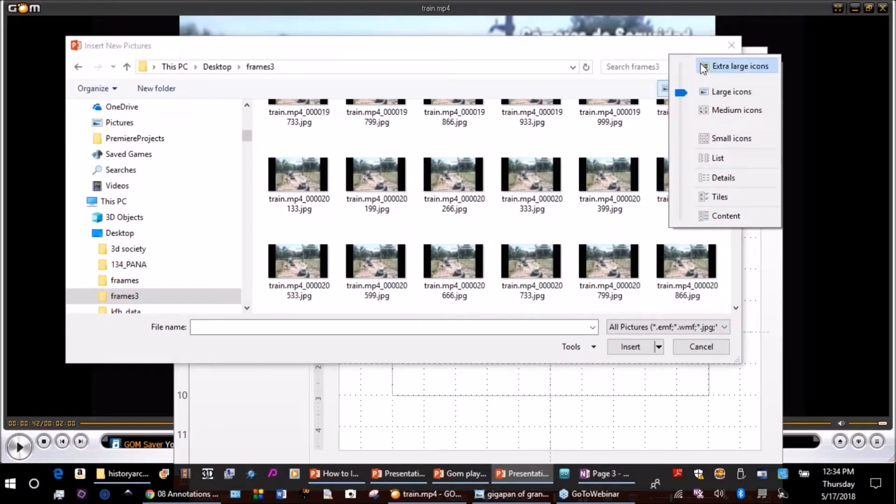
{"action": "left_click", "coordinate": [700, 65]}
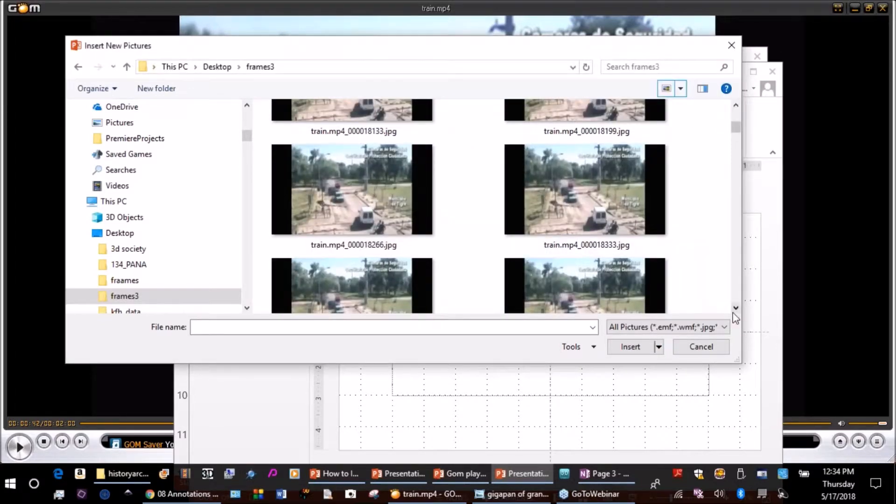
Insert the consecutive frames from train.mp4_000025466.jpg through train.mp4_000028999.jpg into the photo album.
{"action": "left_click", "coordinate": [736, 308]}
{"action": "left_click", "coordinate": [736, 308]}
{"action": "left_click", "coordinate": [736, 308]}
{"action": "left_click", "coordinate": [735, 308]}
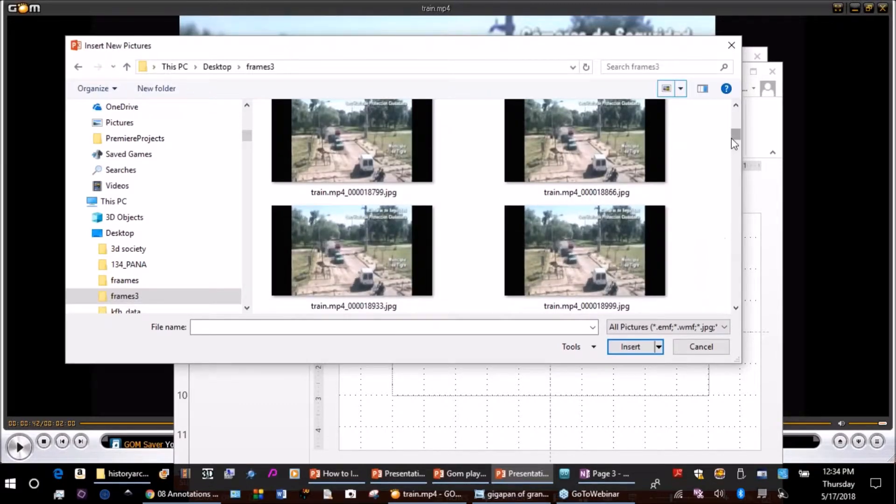
{"action": "left_click_drag", "start_coordinate": [734, 144], "coordinate": [733, 229]}
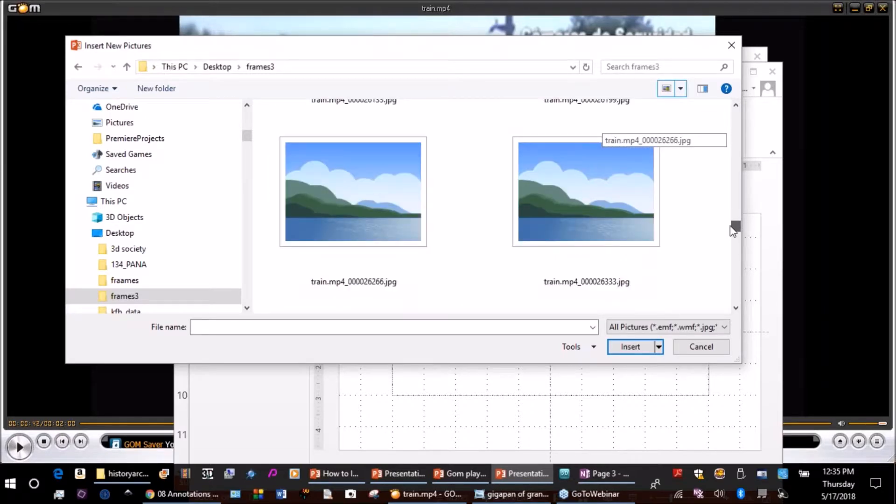
{"action": "left_click_drag", "start_coordinate": [733, 230], "coordinate": [733, 216]}
{"action": "left_click", "coordinate": [376, 221]}
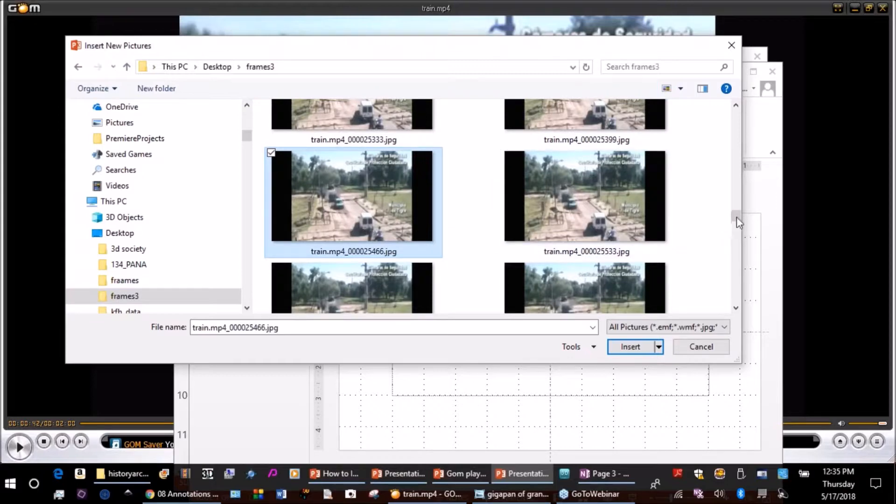
{"action": "left_click_drag", "start_coordinate": [736, 216], "coordinate": [733, 260]}
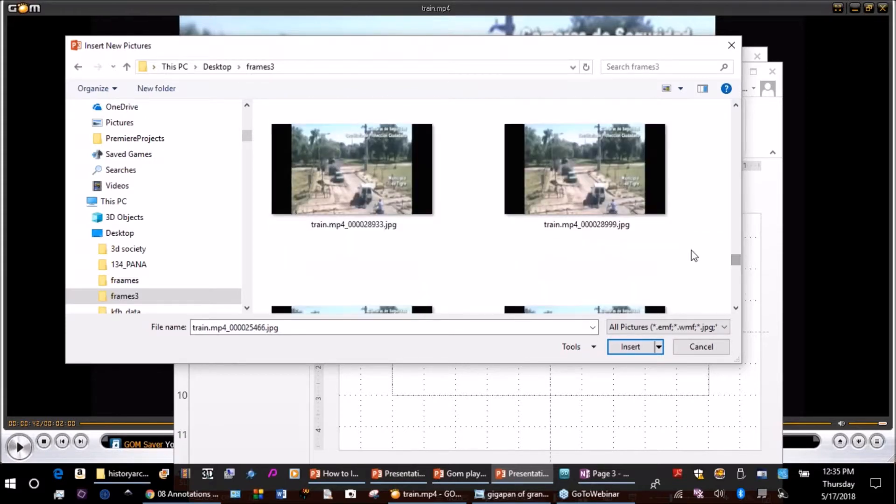
{"action": "left_click", "coordinate": [584, 182], "text": "shift"}
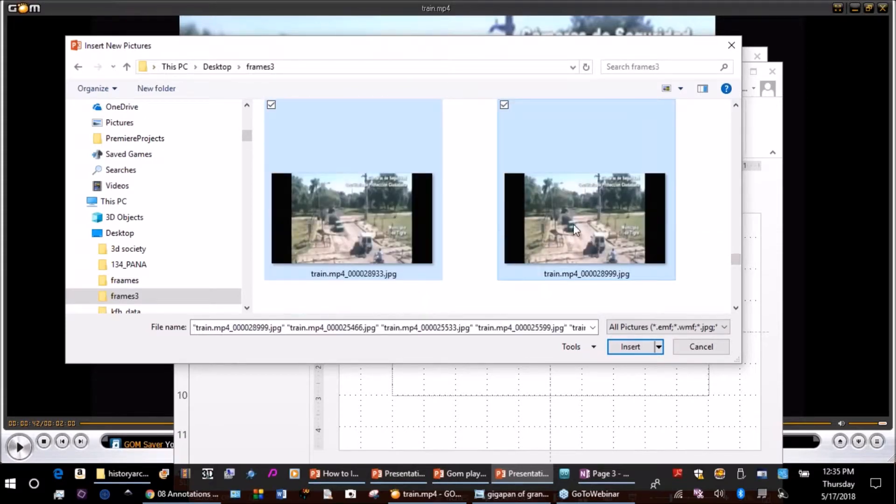
{"action": "left_click", "coordinate": [639, 351]}
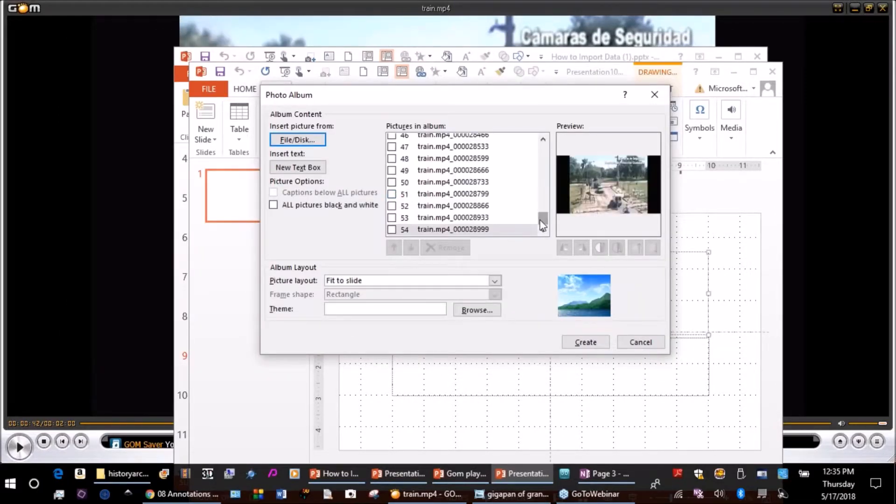
{"action": "left_click_drag", "start_coordinate": [542, 224], "coordinate": [540, 144]}
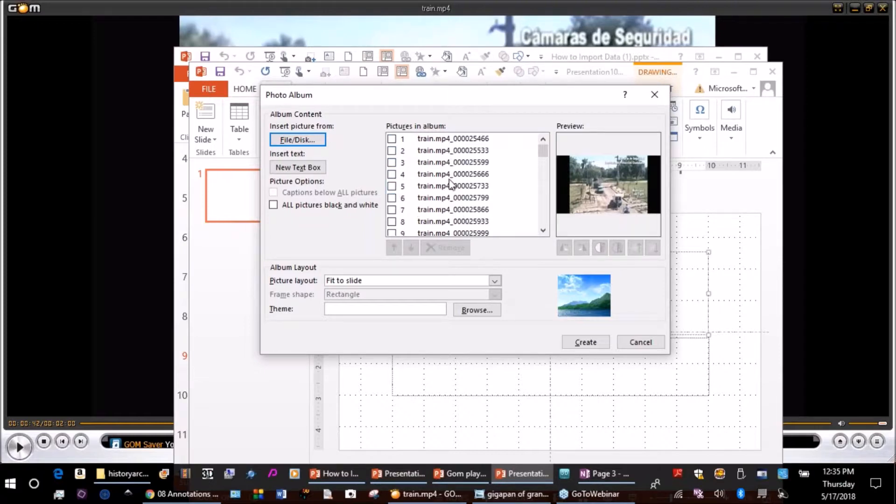
{"action": "left_click", "coordinate": [392, 175]}
{"action": "left_click", "coordinate": [391, 186]}
{"action": "left_click", "coordinate": [392, 174]}
{"action": "left_click", "coordinate": [391, 186]}
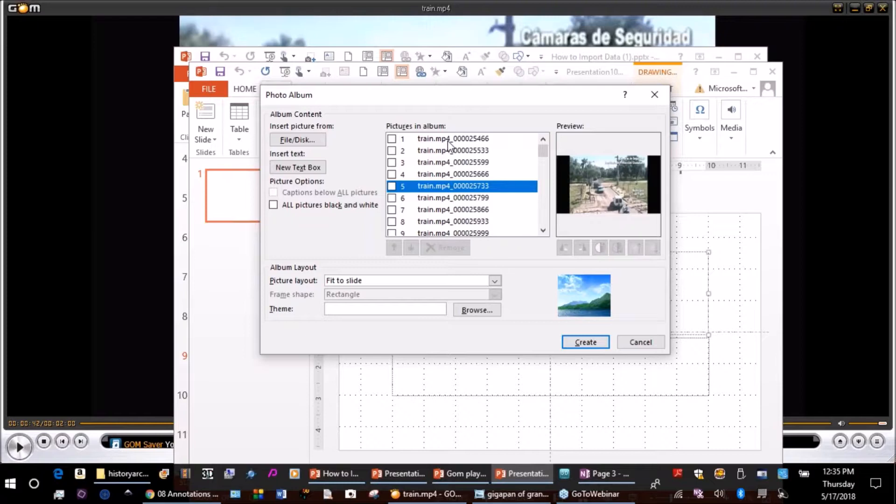
Create the photo album presentation and delete its title slide.
{"action": "left_click", "coordinate": [590, 343]}
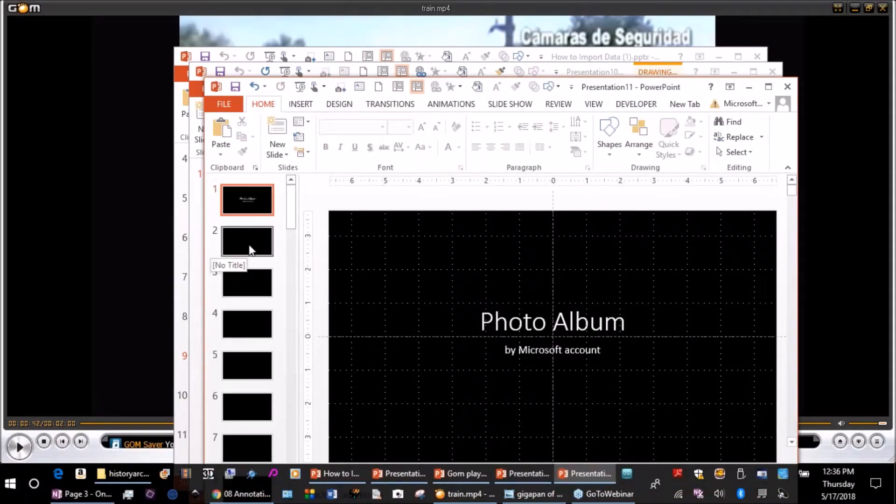
{"action": "left_click", "coordinate": [264, 206]}
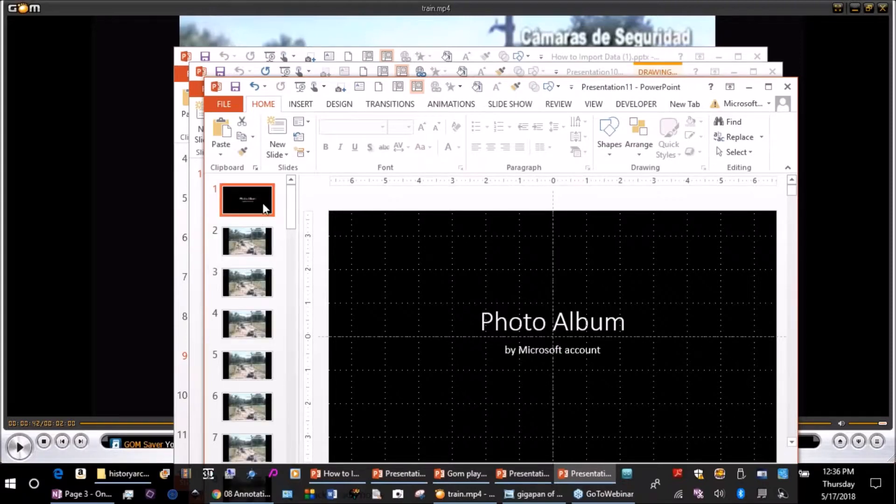
{"action": "key", "text": "Delete"}
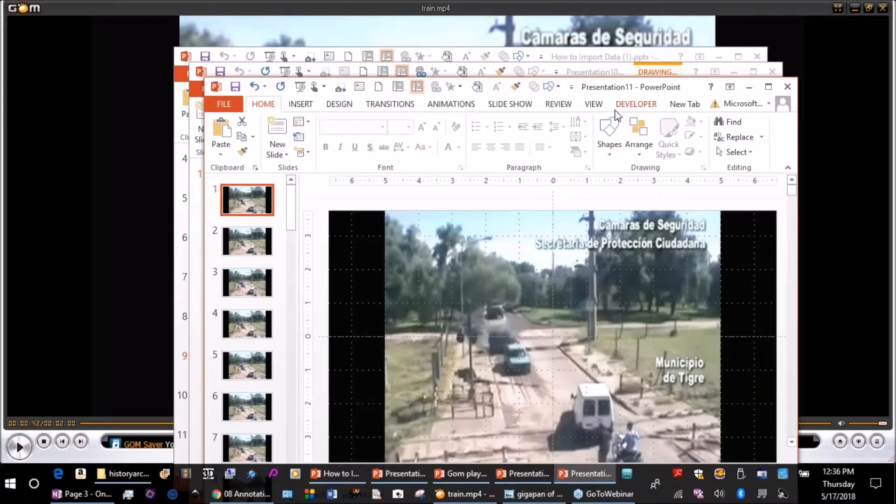
Play the slide show from the first slide to step through the captured frames, and exit it.
{"action": "left_click", "coordinate": [505, 105]}
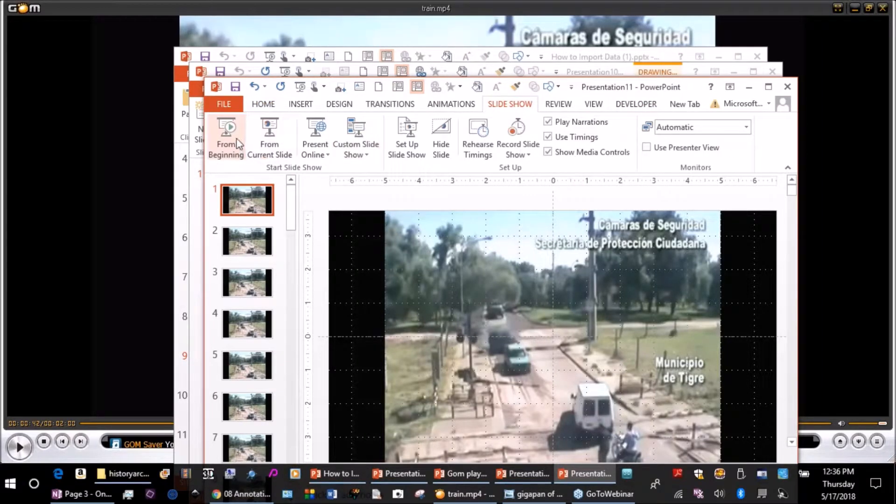
{"action": "key", "text": "F5"}
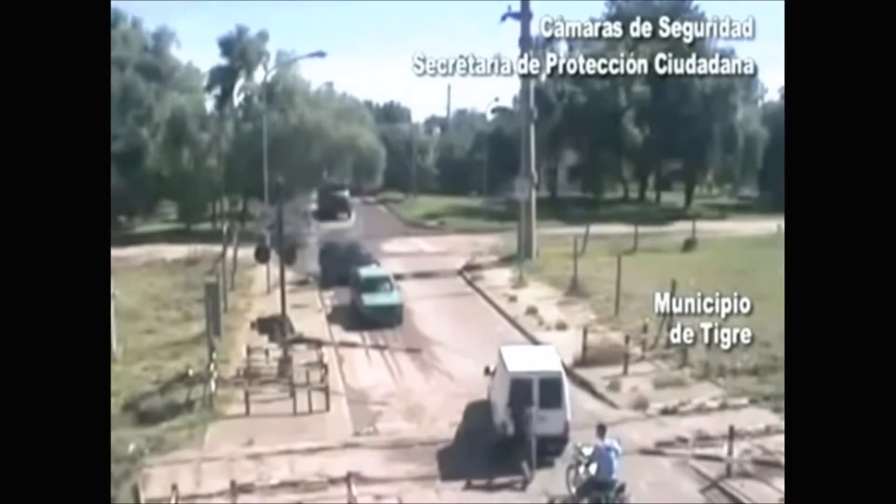
{"action": "key", "text": "Escape"}
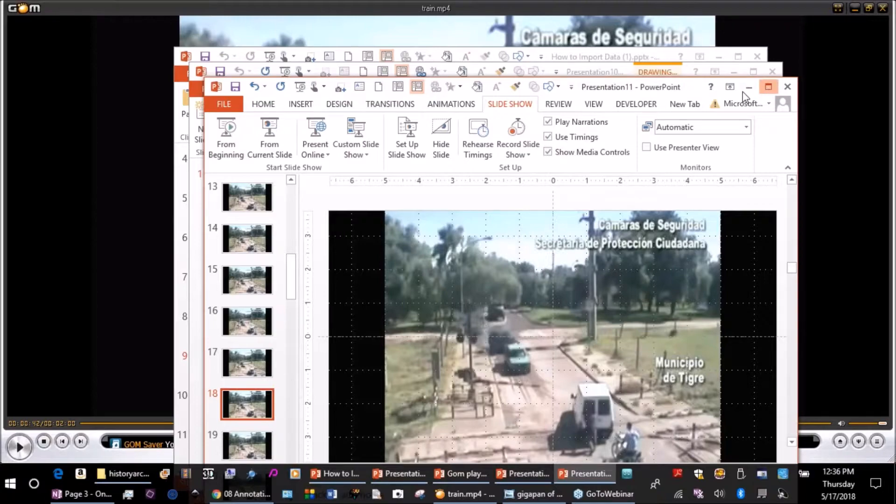
Maximize the presentation window and go back to the first slide.
{"action": "left_click", "coordinate": [768, 87]}
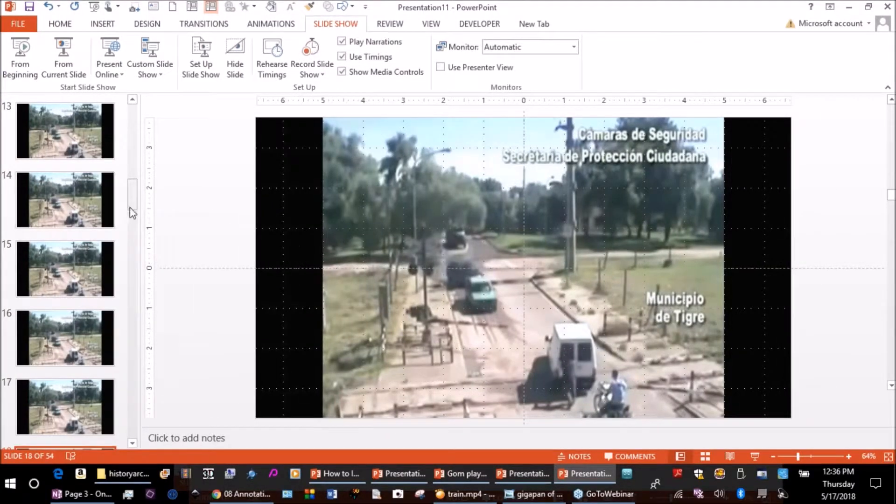
{"action": "left_click_drag", "start_coordinate": [131, 189], "coordinate": [125, 114]}
{"action": "left_click", "coordinate": [70, 132]}
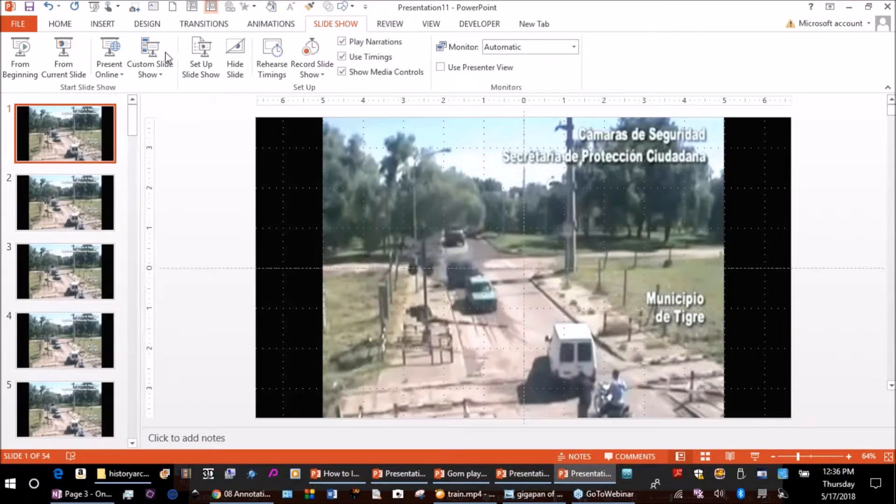
Draw a down arrow about 2.38" high and 1.49" wide on slide 1, pointing at the white van.
{"action": "left_click", "coordinate": [100, 26]}
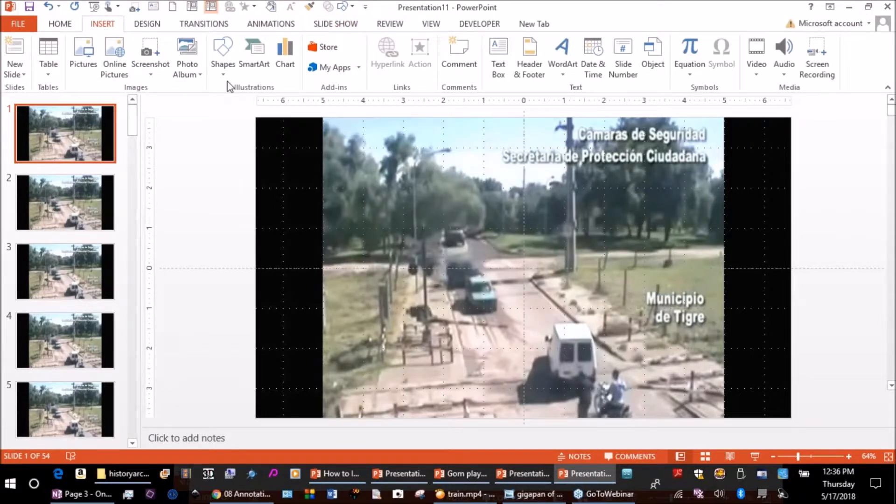
{"action": "left_click", "coordinate": [222, 51]}
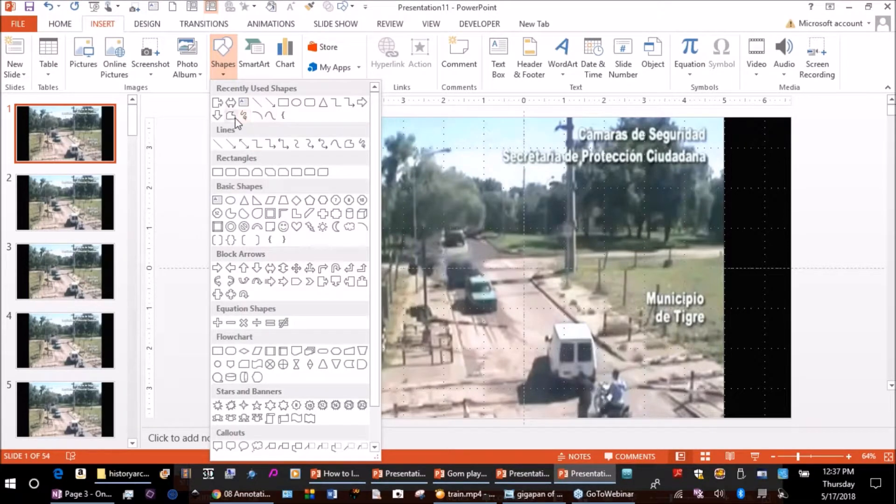
{"action": "left_click", "coordinate": [218, 116]}
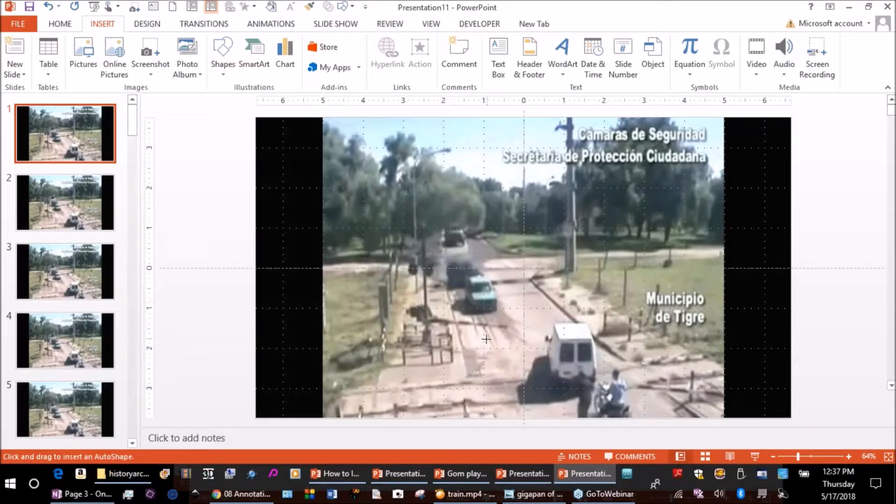
{"action": "left_click_drag", "start_coordinate": [535, 232], "coordinate": [594, 328]}
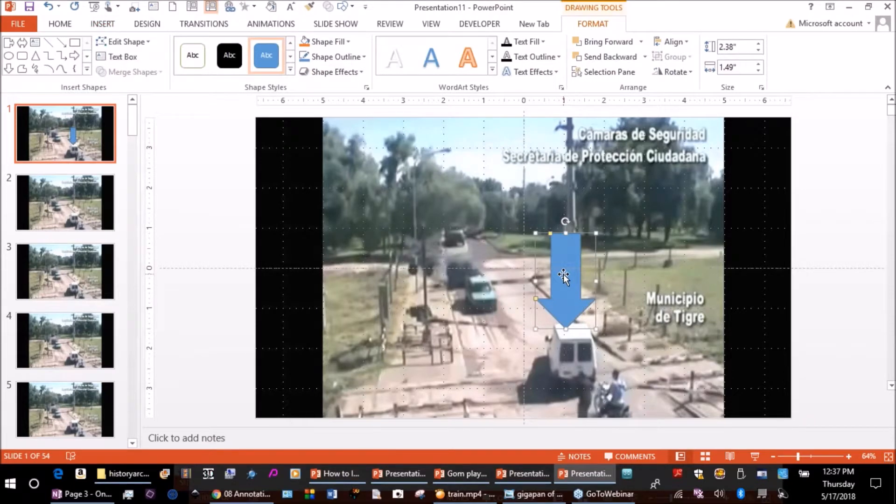
Label the down arrow with the text "Van belongs to".
{"action": "type", "text": "Can"}
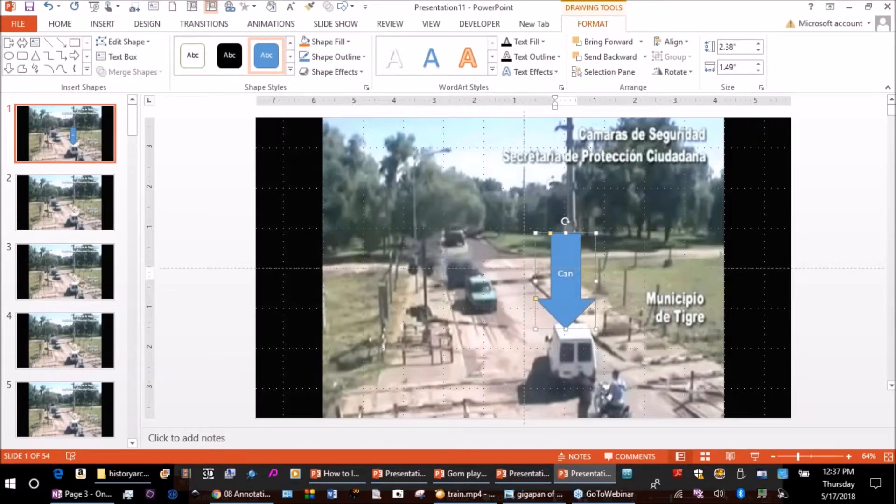
{"action": "key", "text": "BackSpace"}
{"action": "key", "text": "BackSpace"}
{"action": "type", "text": "Van belongs to"}
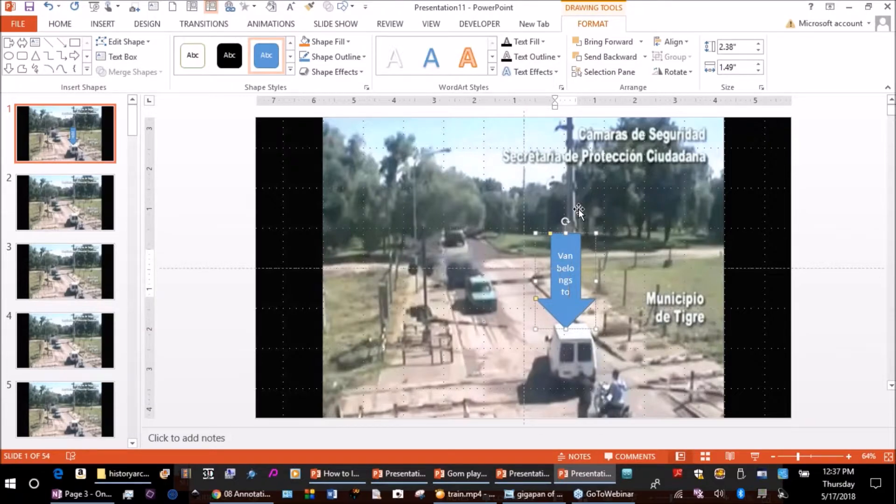
Widen the arrow to about 2.12" so its label fits, and shift it back over the white van.
{"action": "left_click_drag", "start_coordinate": [596, 280], "coordinate": [621, 281]}
{"action": "double_click", "coordinate": [577, 281]}
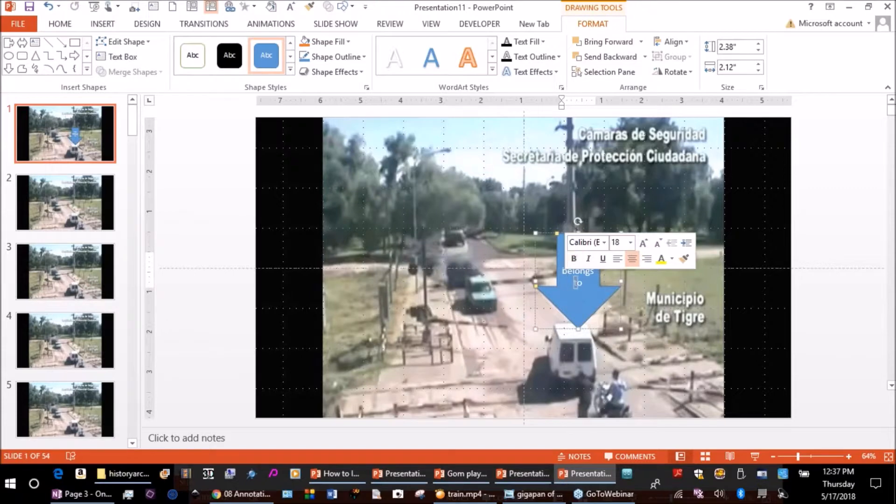
{"action": "left_click", "coordinate": [161, 244]}
{"action": "left_click_drag", "start_coordinate": [558, 240], "coordinate": [546, 241]}
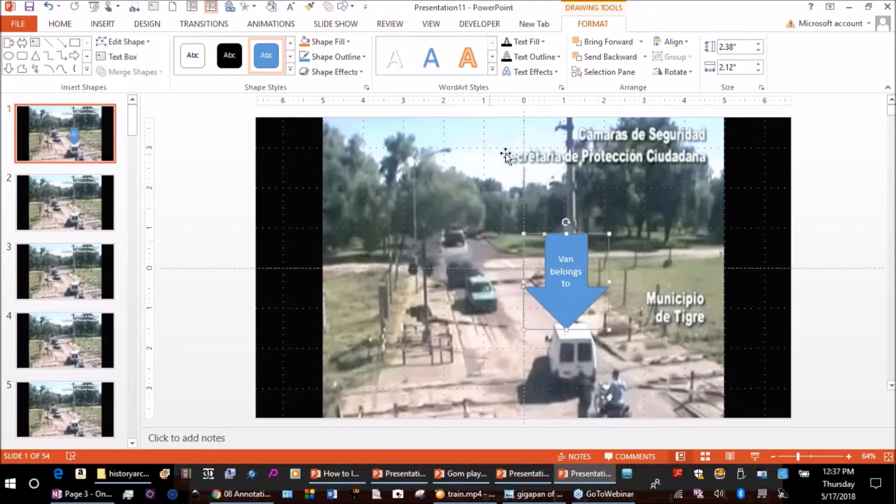
Apply the Fly In entrance animation to the arrow on slide 1.
{"action": "left_click", "coordinate": [266, 24]}
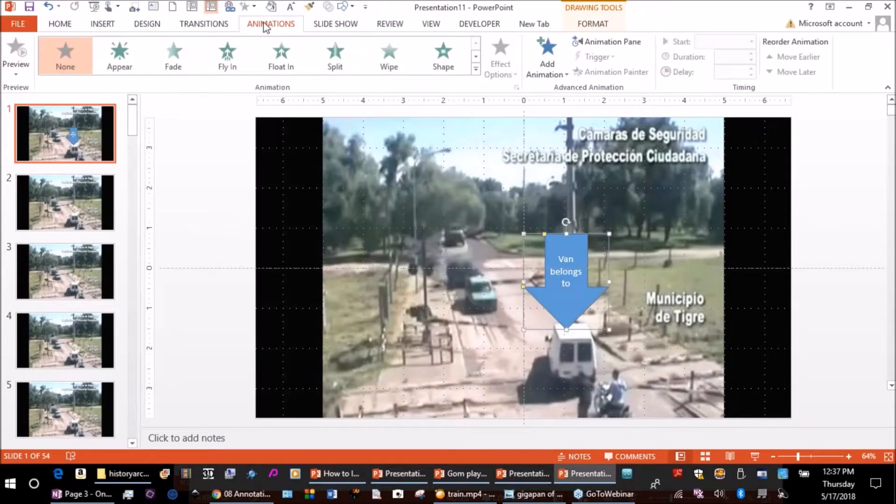
{"action": "left_click", "coordinate": [228, 53]}
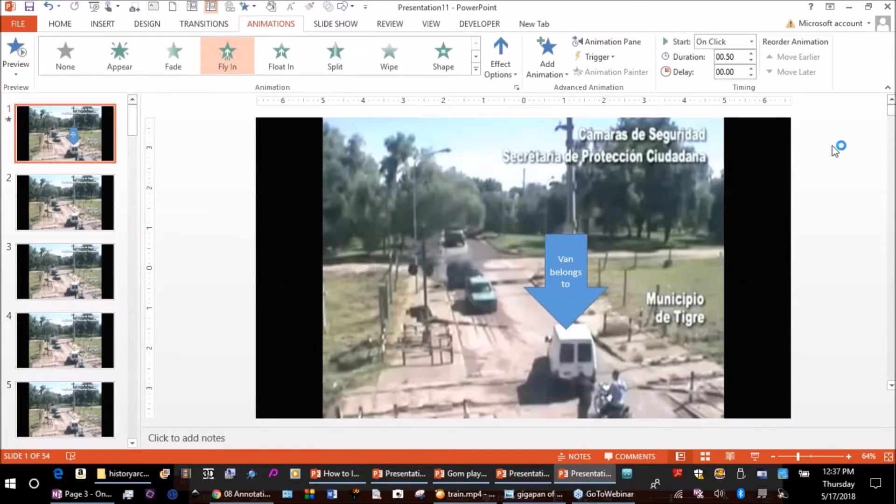
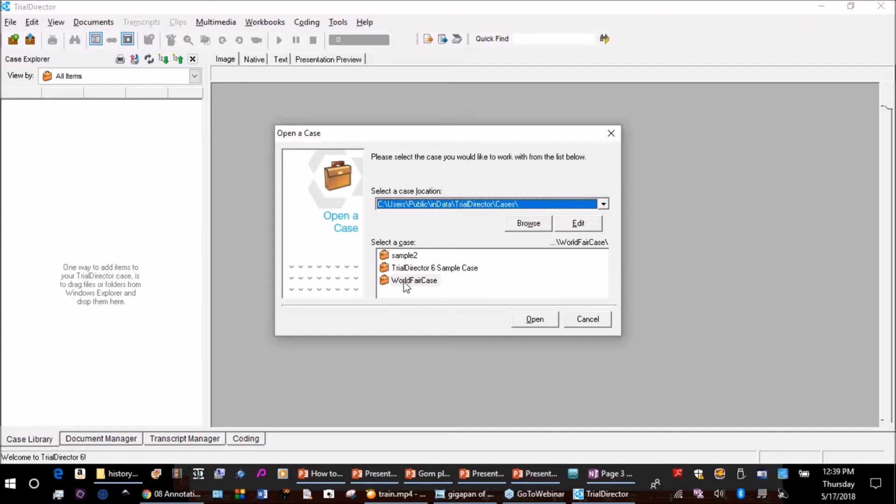
Dismiss the case-opening prompt, begin a new case, and browse to the 1TERABYTE (E:) drive for its location.
{"action": "left_click", "coordinate": [589, 324]}
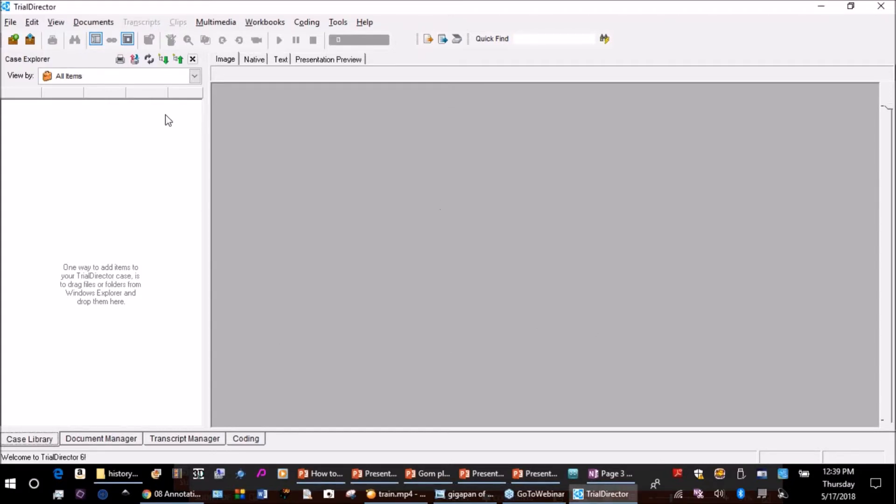
{"action": "left_click", "coordinate": [12, 25]}
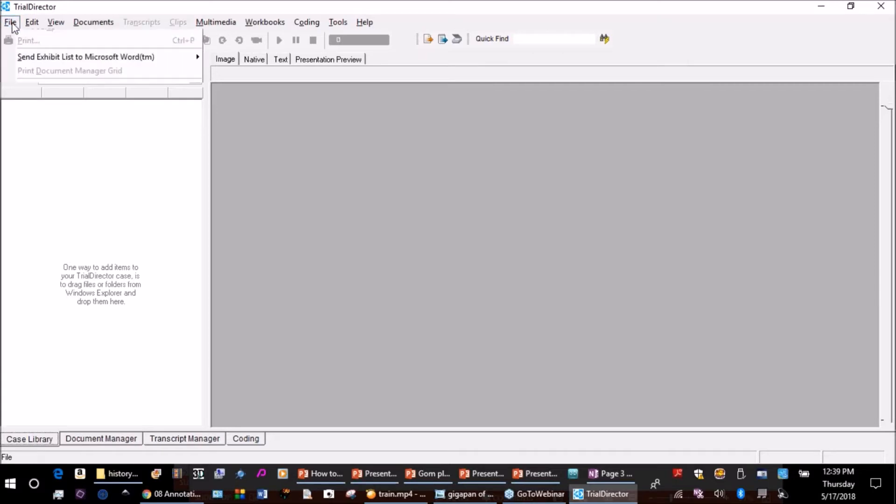
{"action": "left_click", "coordinate": [26, 39]}
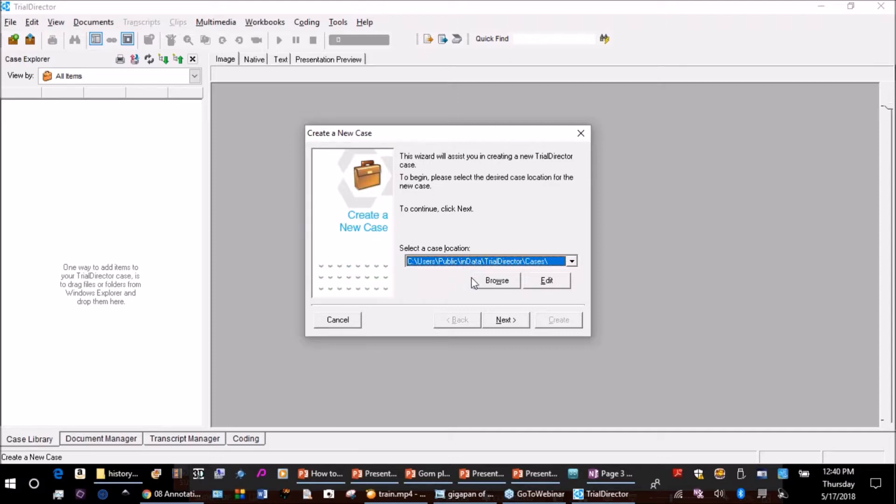
{"action": "left_click", "coordinate": [497, 280]}
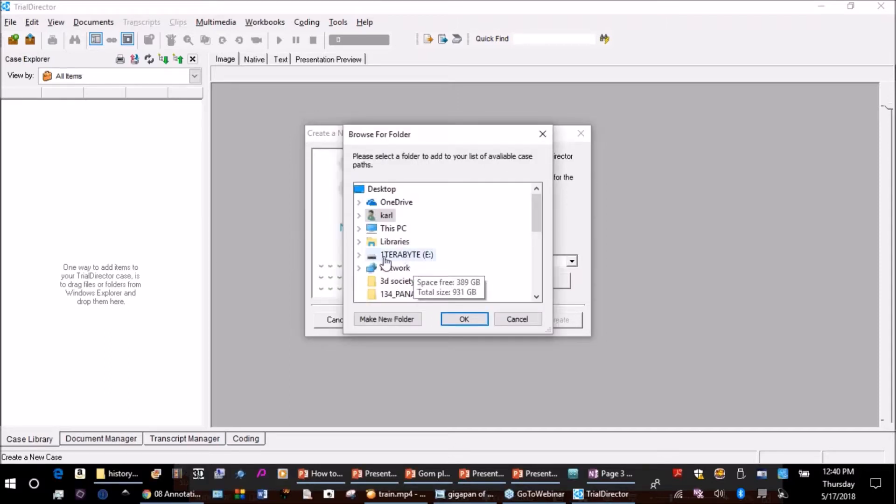
{"action": "left_click", "coordinate": [360, 255]}
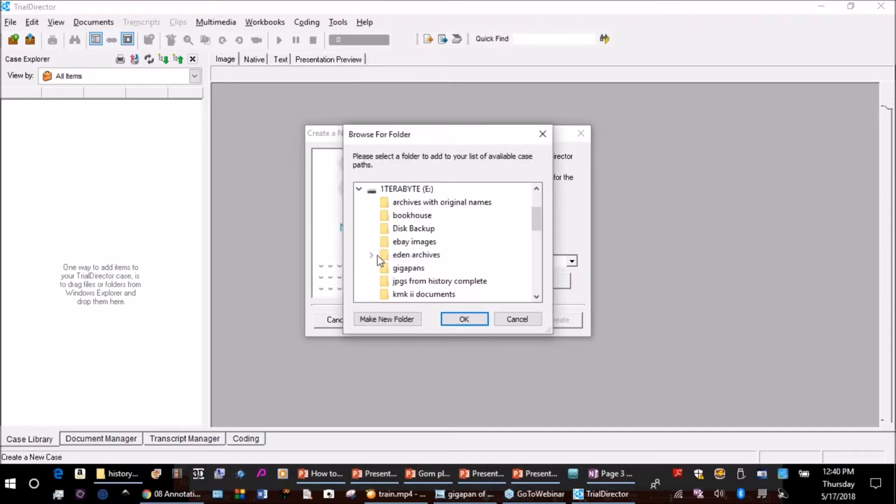
{"action": "left_click", "coordinate": [411, 189]}
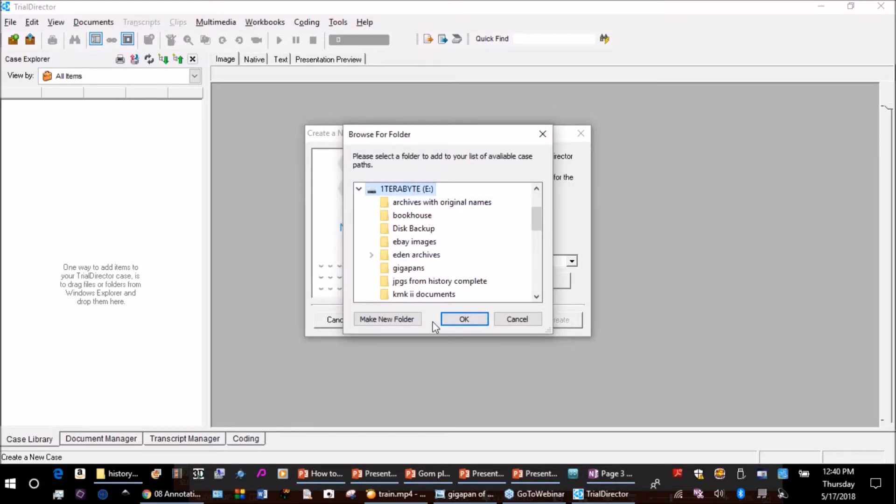
Create a folder named "trialdirector cases" on the E: drive and use it as the case location.
{"action": "left_click", "coordinate": [391, 322]}
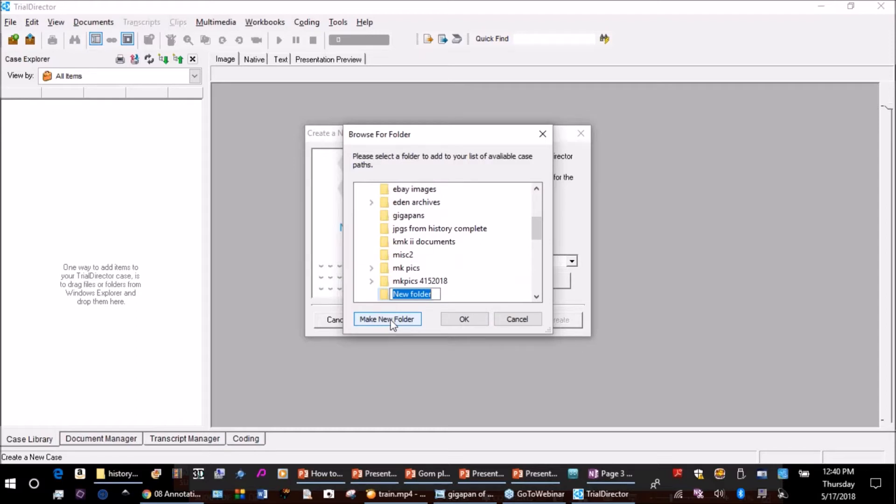
{"action": "type", "text": "td cases"}
{"action": "key", "text": "BackSpace"}
{"action": "key", "text": "BackSpace"}
{"action": "key", "text": "BackSpace"}
{"action": "key", "text": "BackSpace"}
{"action": "key", "text": "BackSpace"}
{"action": "key", "text": "BackSpace"}
{"action": "key", "text": "BackSpace"}
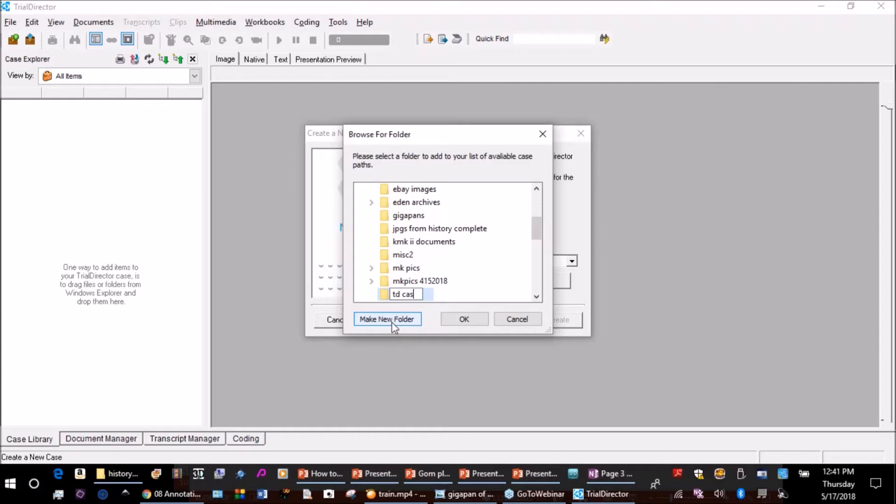
{"action": "type", "text": "rialdierct"}
{"action": "key", "text": "BackSpace"}
{"action": "key", "text": "BackSpace"}
{"action": "key", "text": "BackSpace"}
{"action": "key", "text": "BackSpace"}
{"action": "type", "text": "rector cases"}
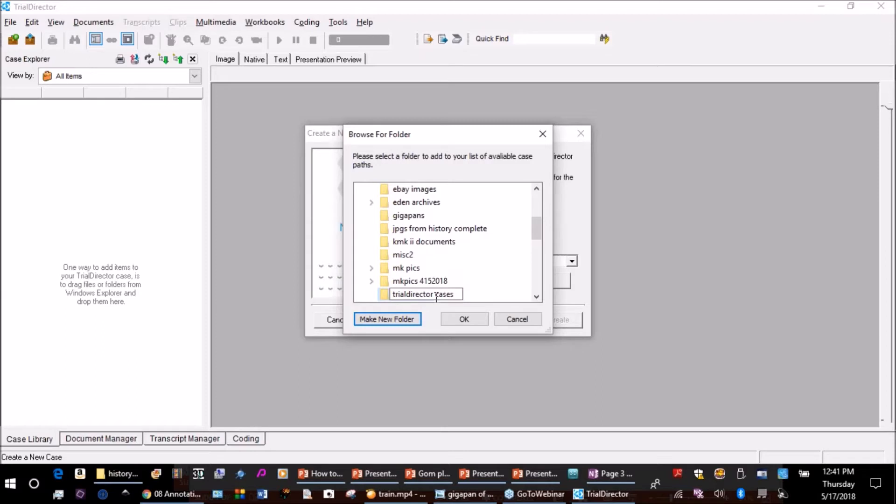
{"action": "left_click", "coordinate": [469, 320]}
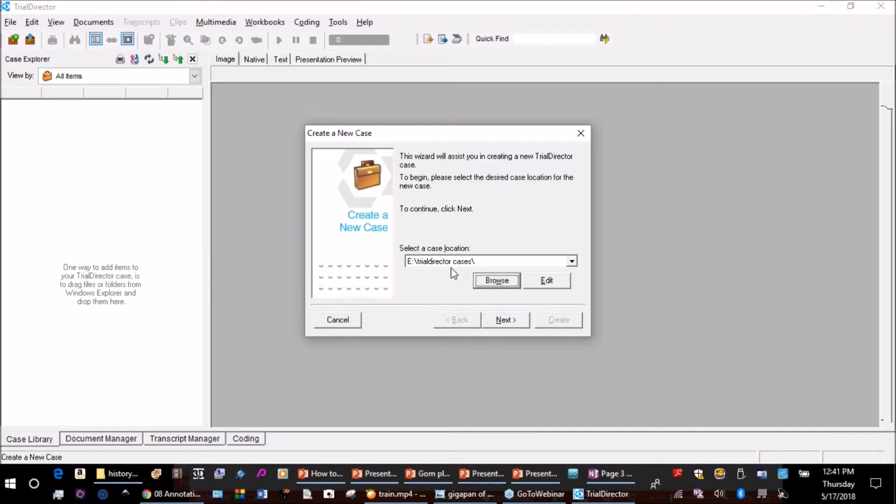
Set the new case's description to "jonesvsSamuel", keeping the description as the directory name.
{"action": "left_click", "coordinate": [504, 321]}
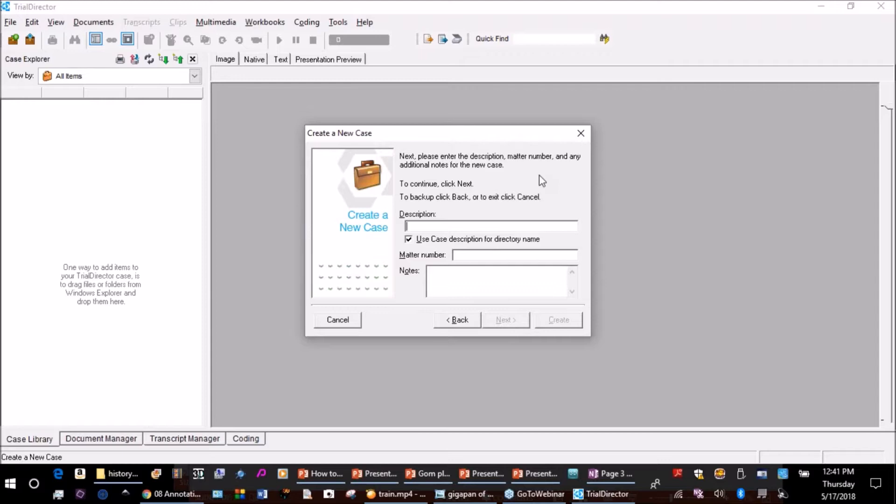
{"action": "type", "text": "videopresentation"}
{"action": "key", "text": "BackSpace"}
{"action": "key", "text": "BackSpace"}
{"action": "key", "text": "BackSpace"}
{"action": "key", "text": "BackSpace"}
{"action": "key", "text": "BackSpace"}
{"action": "key", "text": "BackSpace"}
{"action": "key", "text": "BackSpace"}
{"action": "key", "text": "BackSpace"}
{"action": "key", "text": "BackSpace"}
{"action": "key", "text": "BackSpace"}
{"action": "key", "text": "BackSpace"}
{"action": "key", "text": "BackSpace"}
{"action": "key", "text": "BackSpace"}
{"action": "key", "text": "BackSpace"}
{"action": "key", "text": "BackSpace"}
{"action": "key", "text": "BackSpace"}
{"action": "key", "text": "BackSpace"}
{"action": "type", "text": "ionesvsSamuel"}
Set the matter number to 123 and enter the case note "This case is due in trial blah".
{"action": "left_click", "coordinate": [467, 256]}
{"action": "type", "text": "123"}
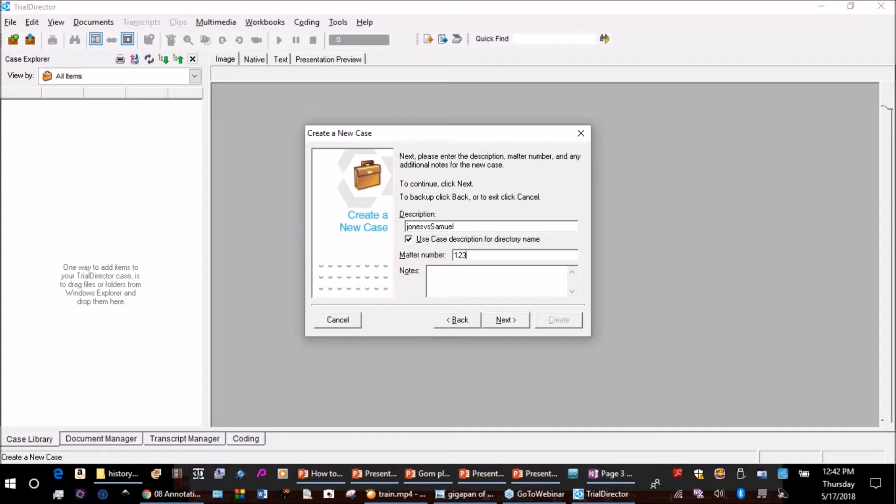
{"action": "left_click", "coordinate": [463, 273]}
{"action": "type", "text": "This case is due in trial blah"}
Create the case without access security and select Documents in its case tree.
{"action": "left_click", "coordinate": [503, 321]}
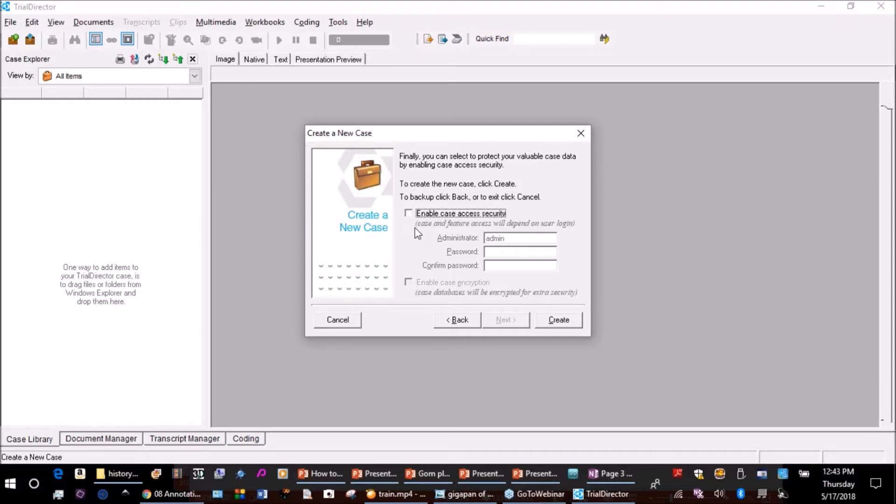
{"action": "left_click", "coordinate": [559, 321]}
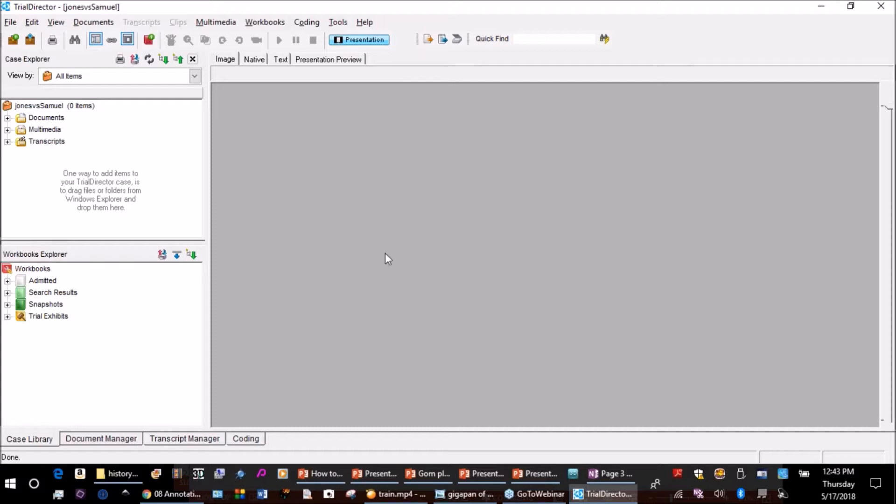
{"action": "left_click", "coordinate": [7, 117]}
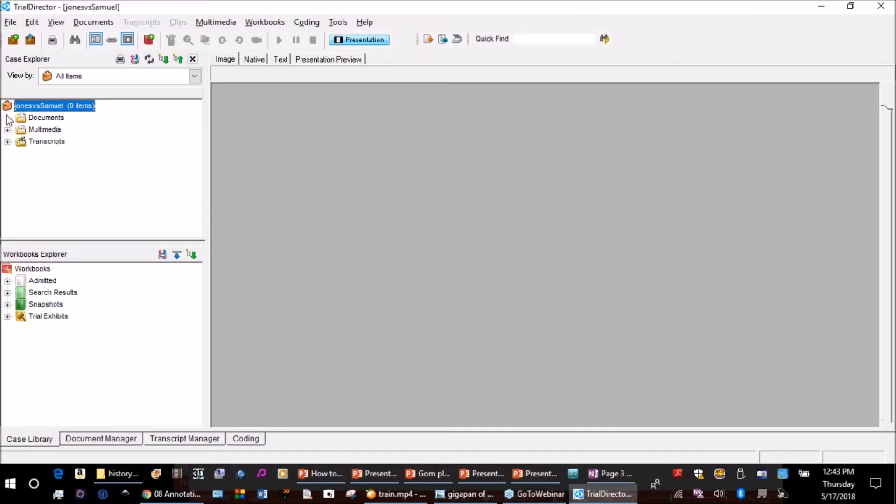
{"action": "left_click", "coordinate": [41, 120]}
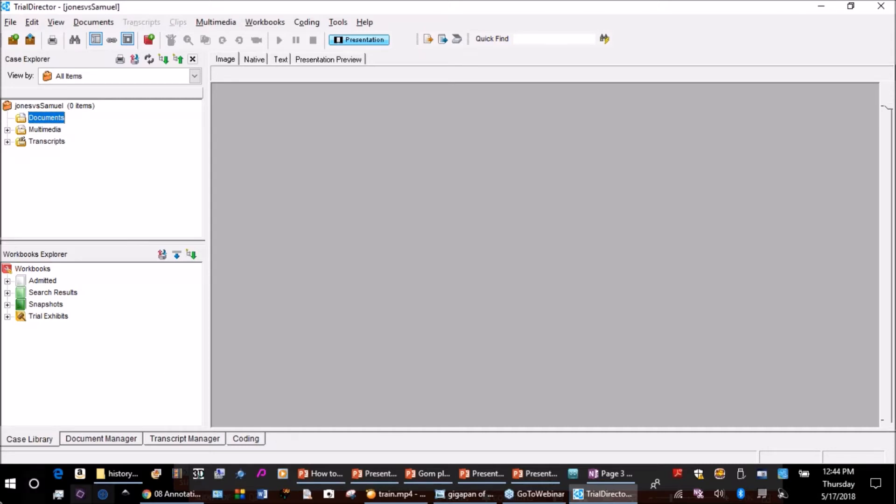
Switch to File Explorer and open the "trial director training" folder on the Desktop.
{"action": "left_click", "coordinate": [18, 486]}
{"action": "right_click", "coordinate": [18, 489]}
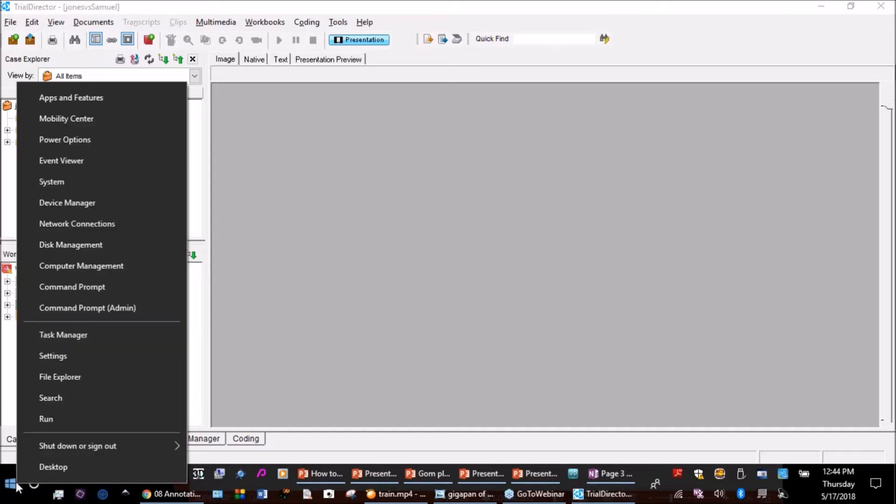
{"action": "left_click", "coordinate": [83, 379]}
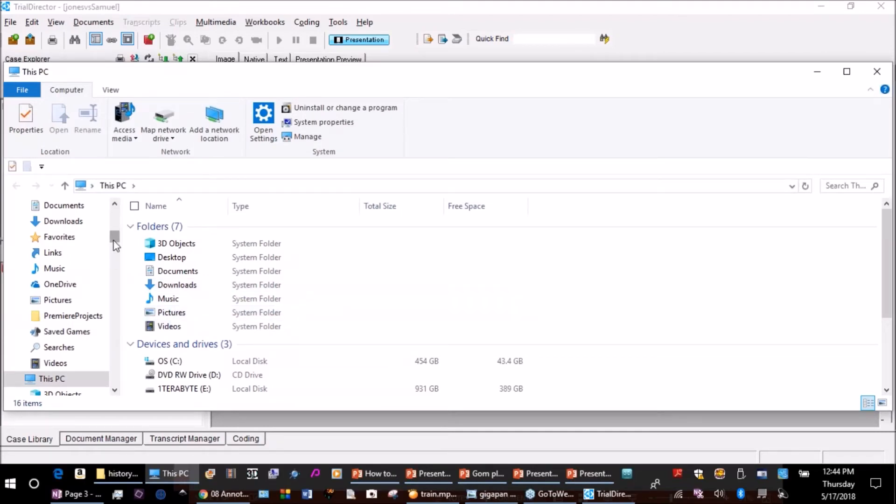
{"action": "left_click_drag", "start_coordinate": [115, 242], "coordinate": [115, 217]}
{"action": "left_click", "coordinate": [53, 227]}
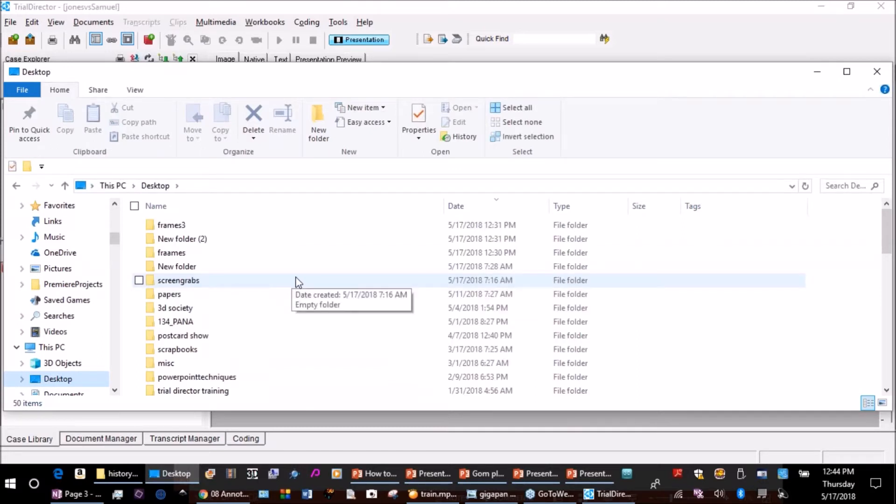
{"action": "double_click", "coordinate": [222, 394]}
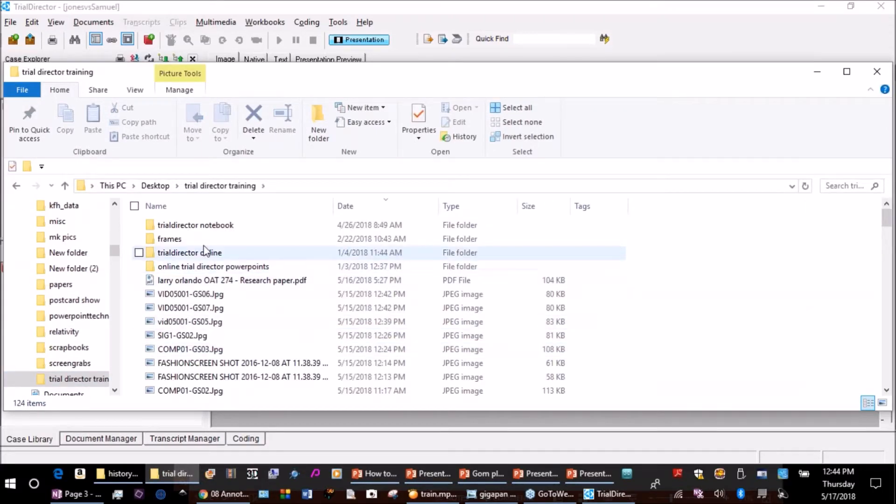
Copy the "frames" folder from "trial director training".
{"action": "left_click", "coordinate": [171, 239]}
{"action": "mouse_move", "coordinate": [173, 244]}
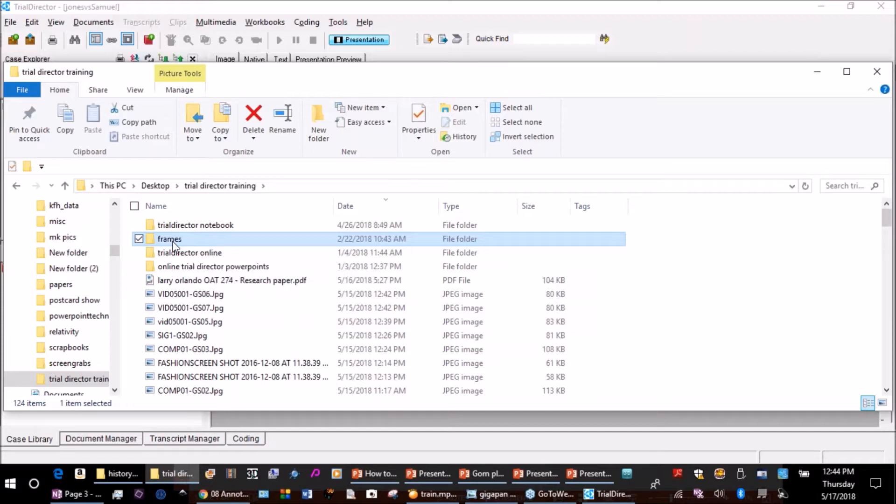
{"action": "right_click", "coordinate": [173, 245]}
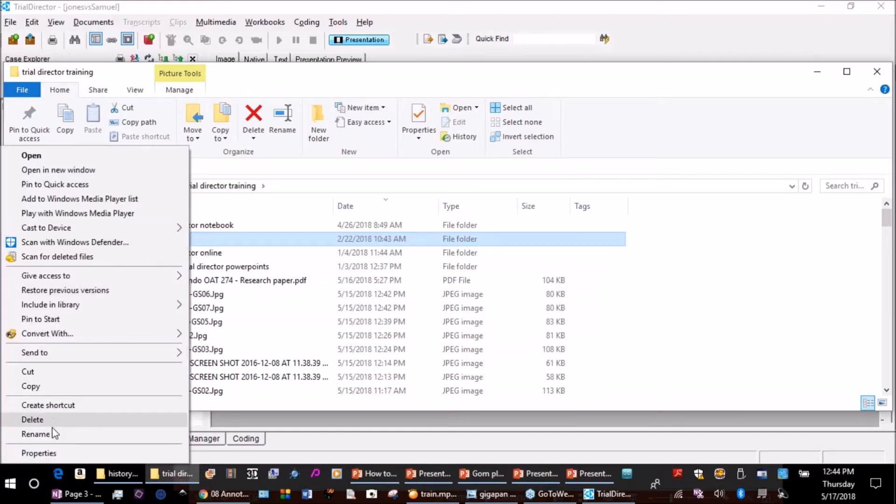
{"action": "left_click", "coordinate": [49, 388]}
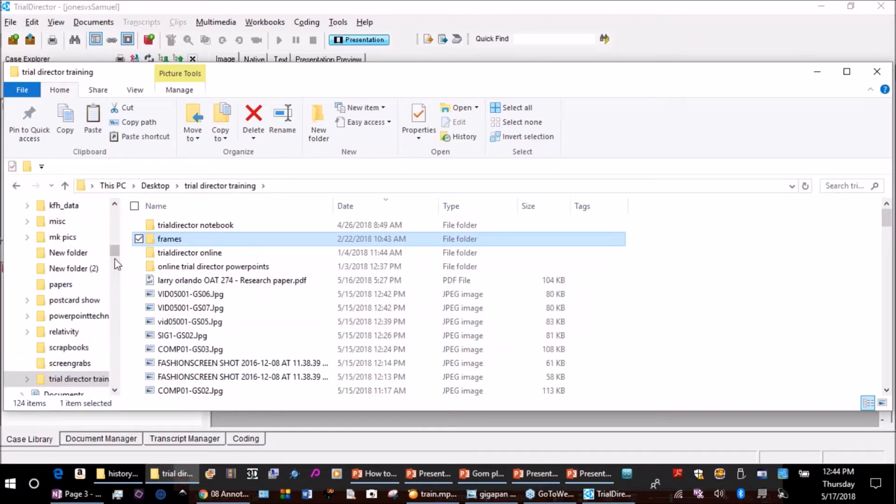
Open the jonesvsSamuel case folder inside "trialdirector cases" on the 1TERABYTE (E:) drive.
{"action": "left_click_drag", "start_coordinate": [116, 255], "coordinate": [117, 325]}
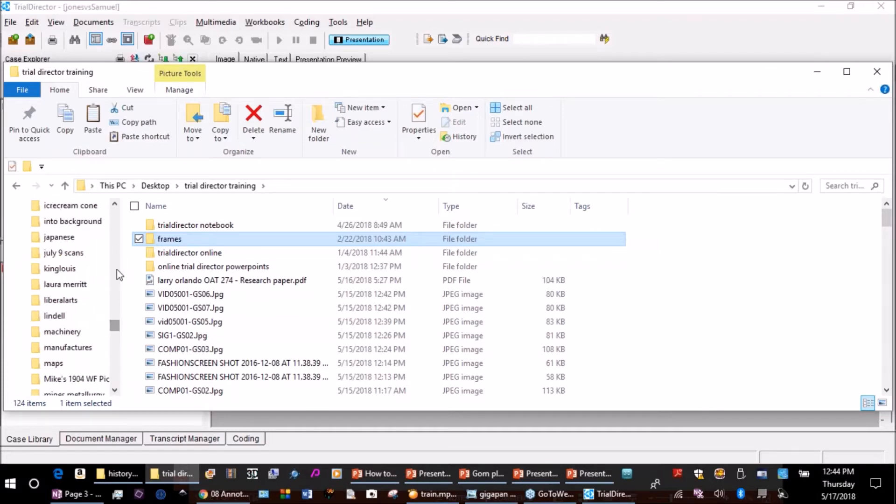
{"action": "left_click", "coordinate": [113, 186]}
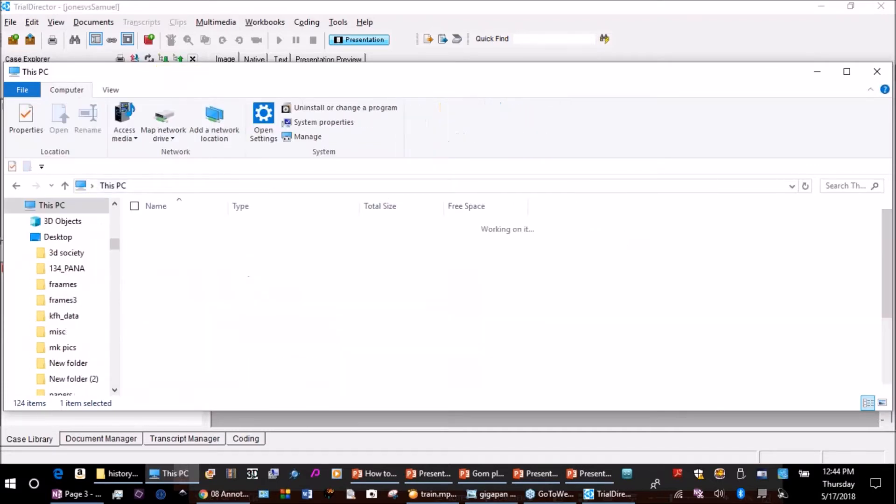
{"action": "double_click", "coordinate": [177, 388]}
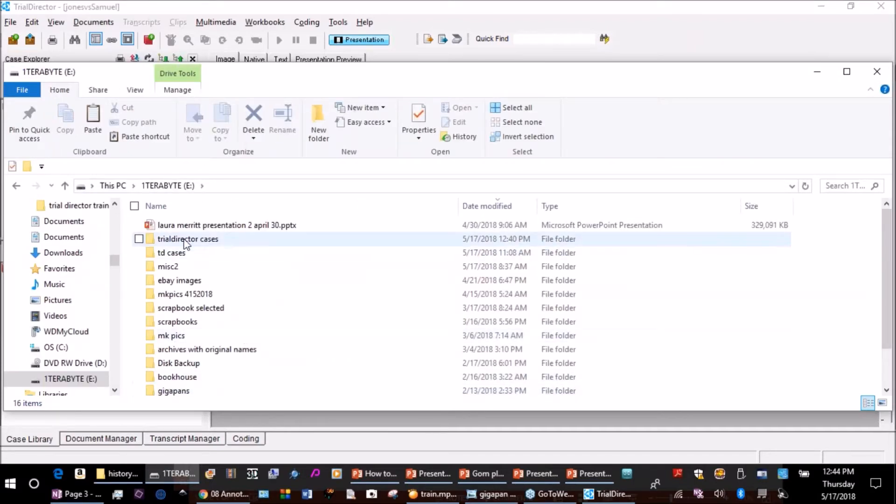
{"action": "double_click", "coordinate": [194, 240]}
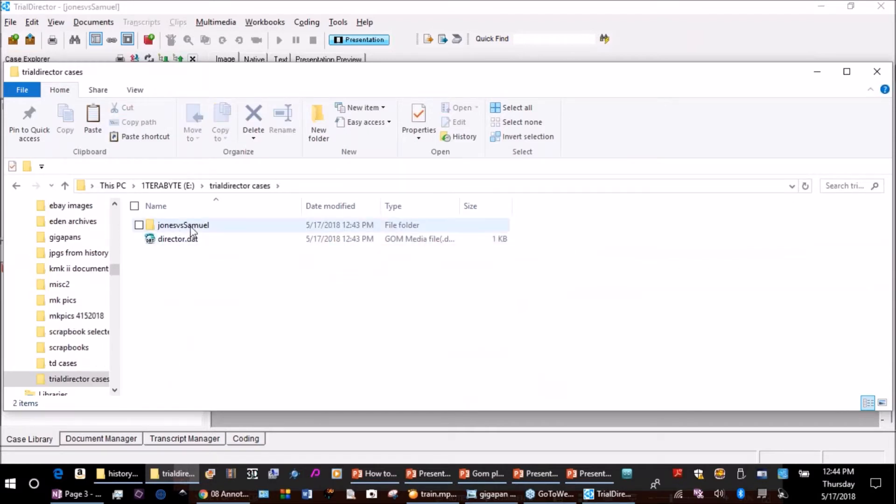
{"action": "double_click", "coordinate": [185, 227]}
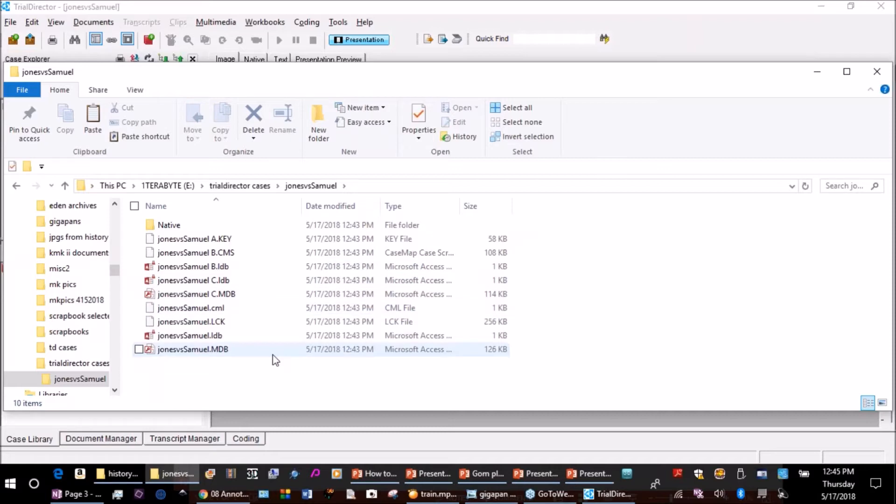
Paste the "frames" folder into the jonesvsSamuel case folder, ending the copy early.
{"action": "right_click", "coordinate": [292, 373]}
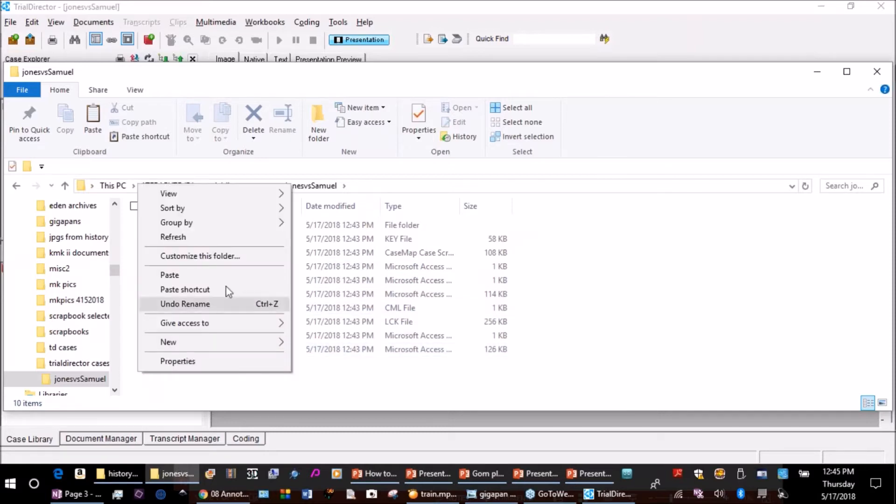
{"action": "left_click", "coordinate": [190, 276]}
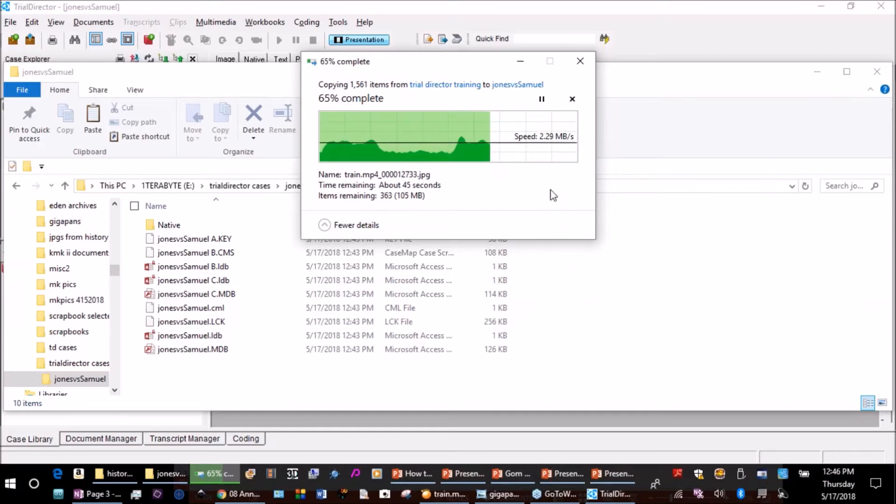
{"action": "left_click", "coordinate": [579, 64]}
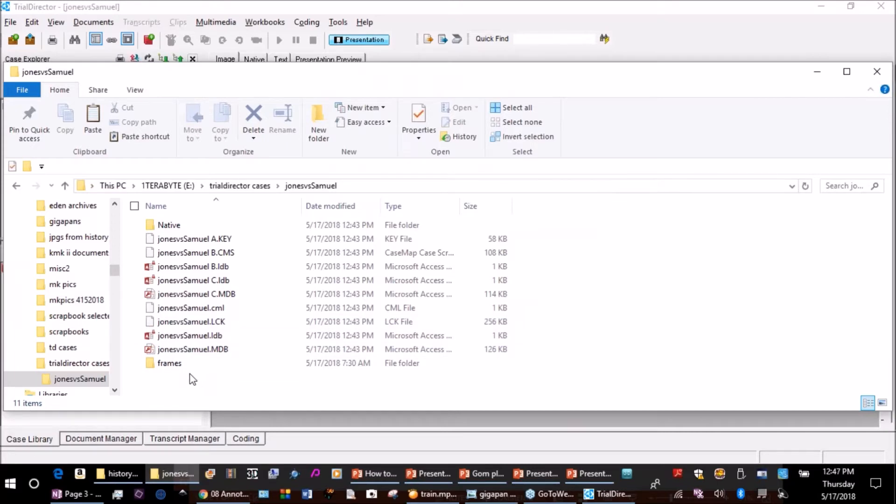
Check the images in the pasted "frames" folder, and close File Explorer to return to TrialDirector.
{"action": "mouse_move", "coordinate": [181, 369]}
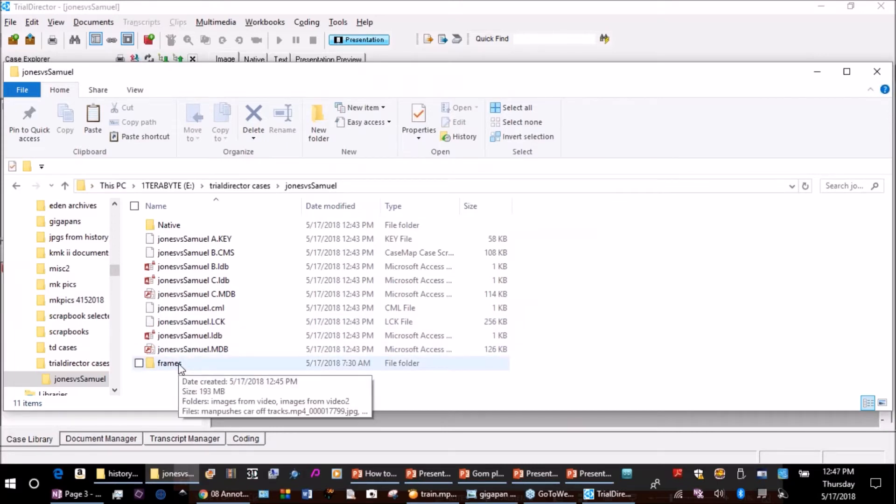
{"action": "double_click", "coordinate": [177, 364]}
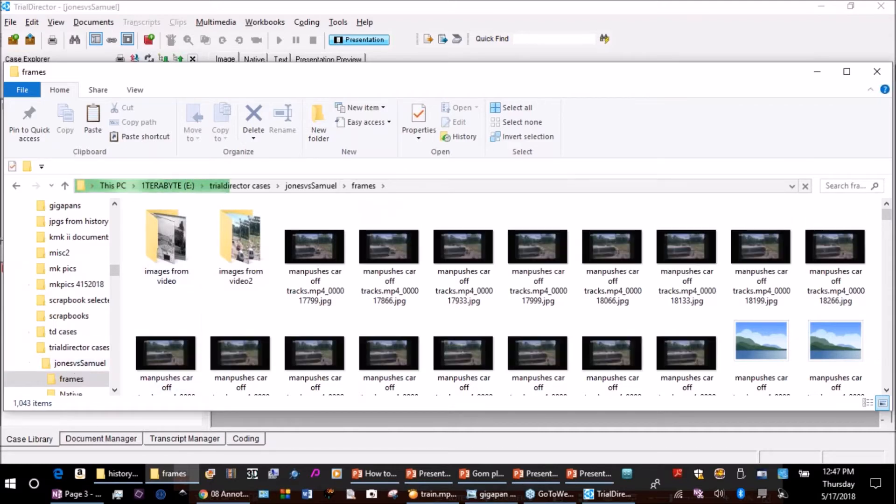
{"action": "left_click_drag", "start_coordinate": [720, 68], "coordinate": [580, 71]}
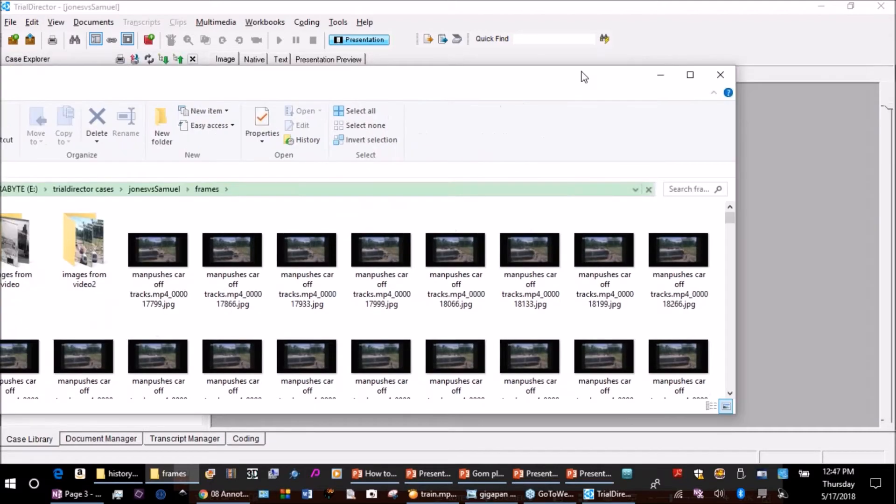
{"action": "left_click", "coordinate": [721, 73]}
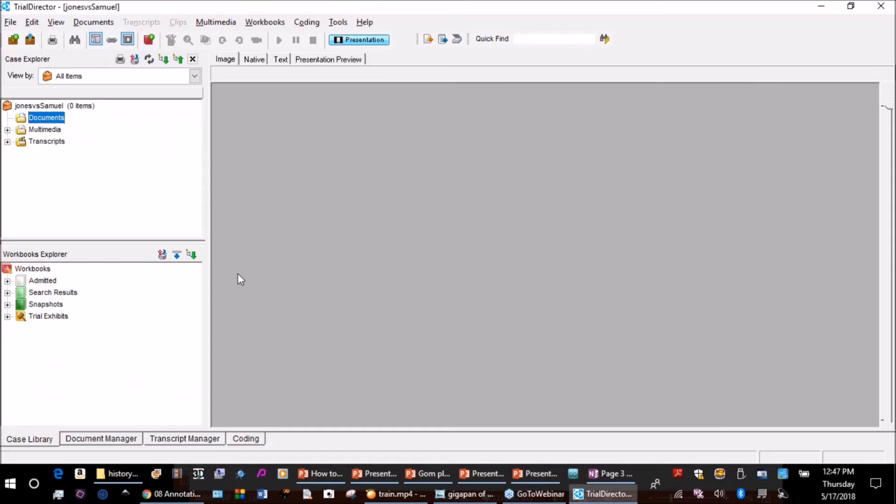
Start a manual document import and browse to the "frames" folder inside "trialdirector cases\jonesvsSamuel" on the 1TERABYTE (E:) drive.
{"action": "left_click", "coordinate": [37, 118]}
{"action": "left_click", "coordinate": [94, 25]}
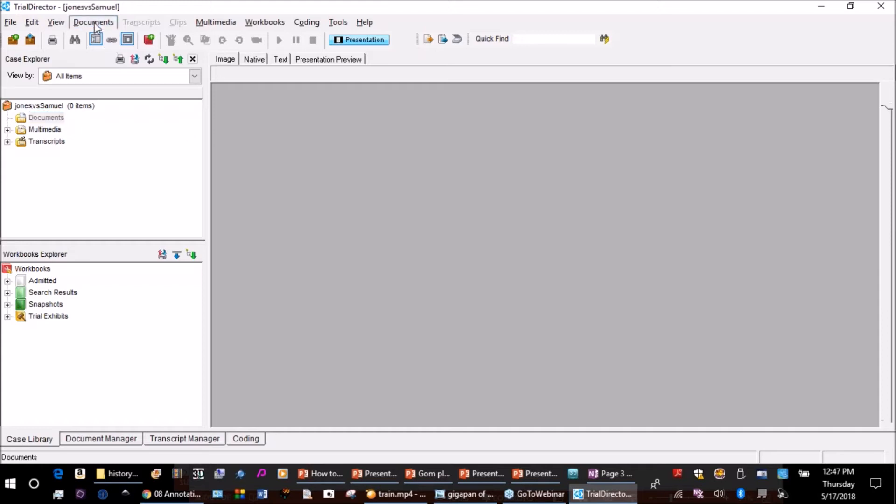
{"action": "mouse_move", "coordinate": [167, 40]}
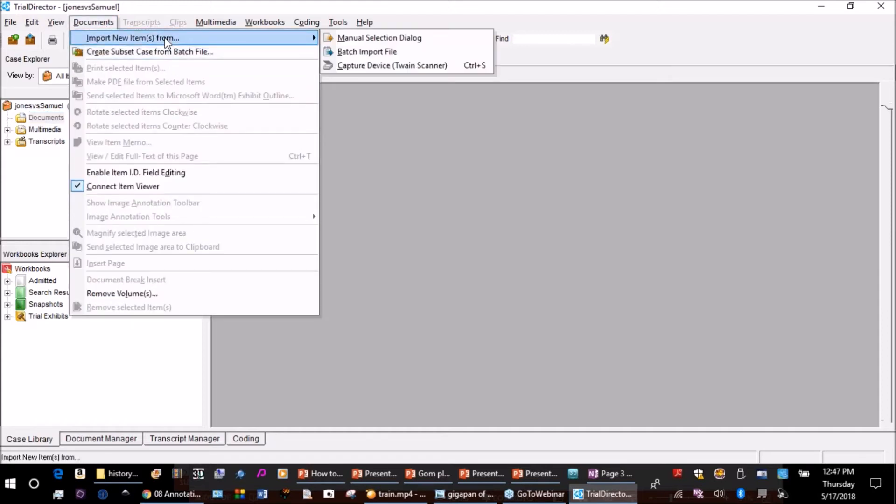
{"action": "left_click", "coordinate": [354, 40]}
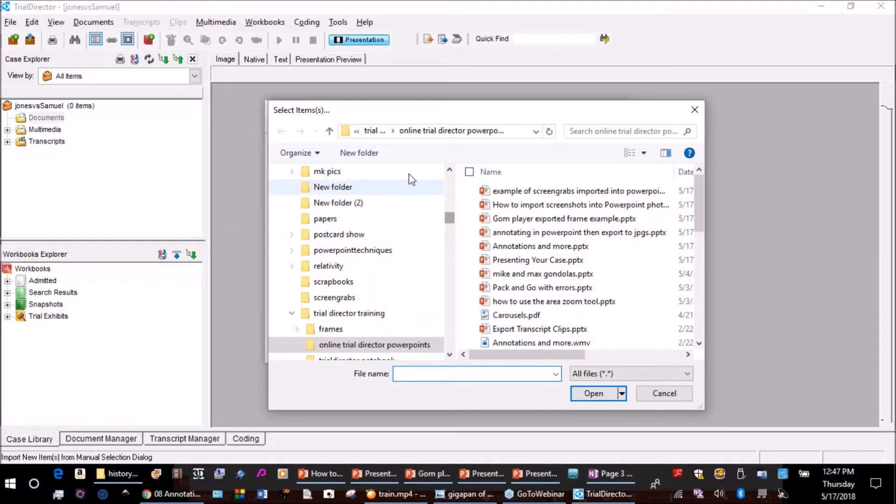
{"action": "left_click_drag", "start_coordinate": [447, 215], "coordinate": [451, 237]}
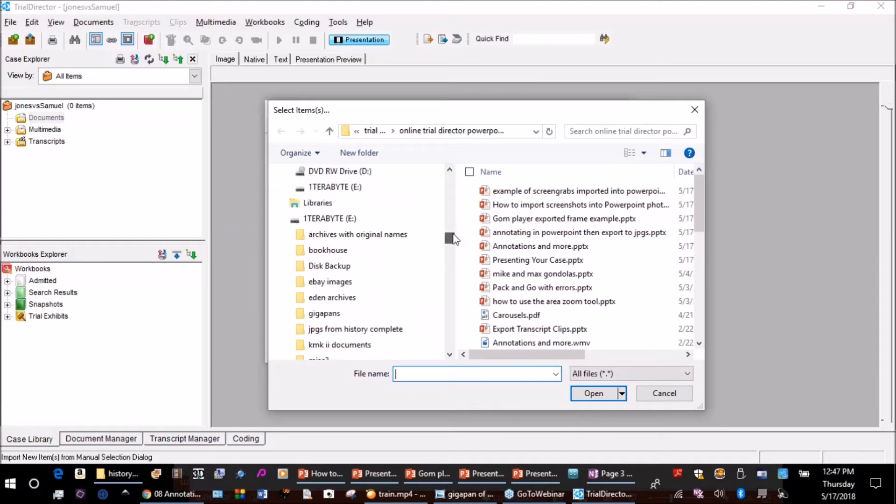
{"action": "left_click", "coordinate": [330, 220]}
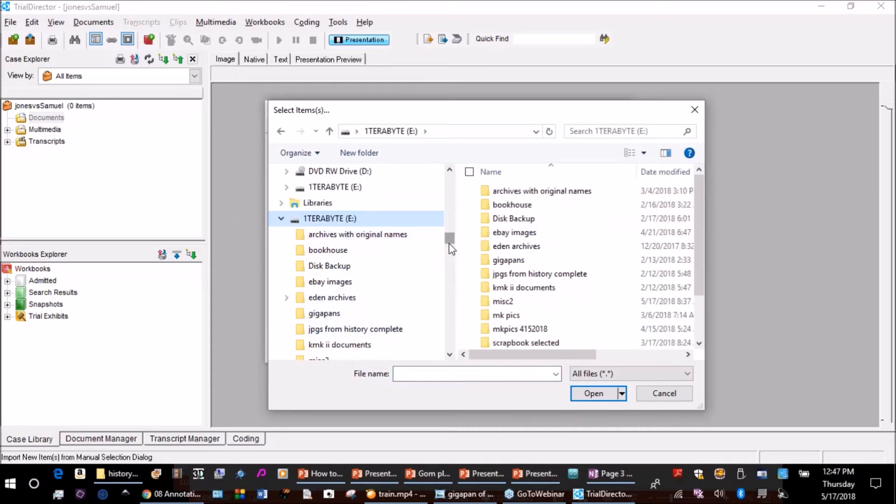
{"action": "scroll", "coordinate": [449, 244], "scroll_direction": "down", "scroll_amount": 2}
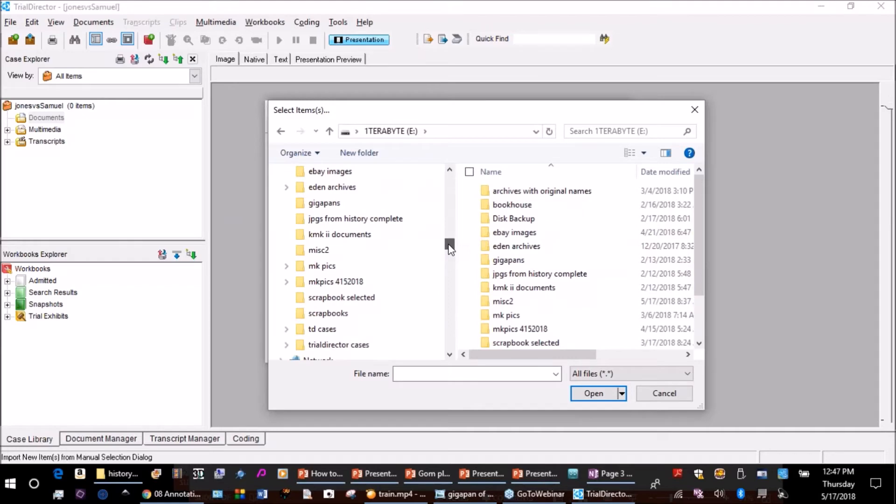
{"action": "left_click", "coordinate": [339, 344]}
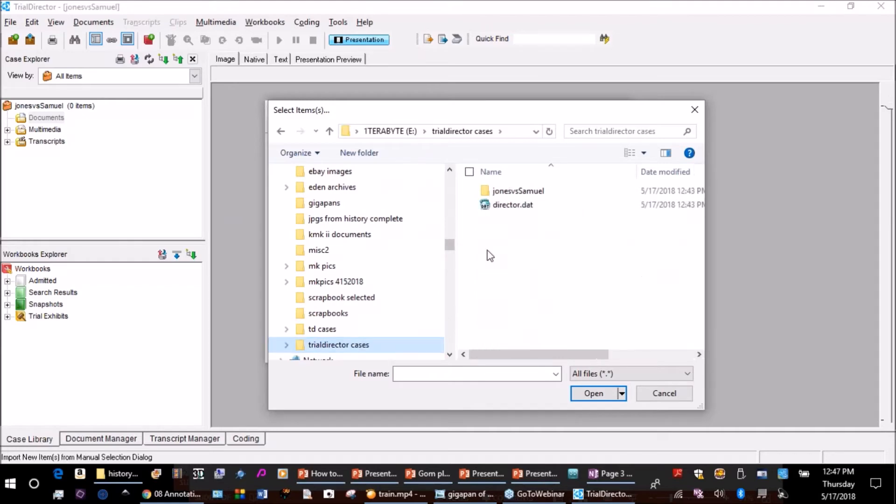
{"action": "left_click", "coordinate": [509, 193]}
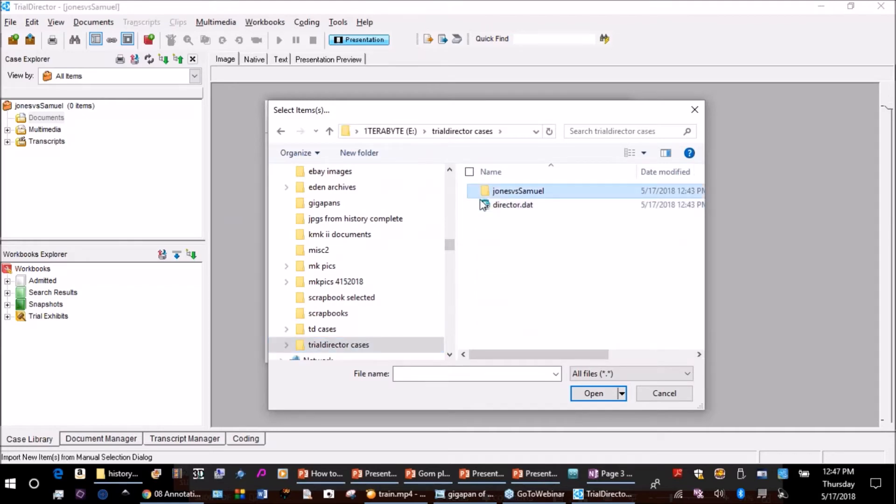
{"action": "double_click", "coordinate": [486, 194]}
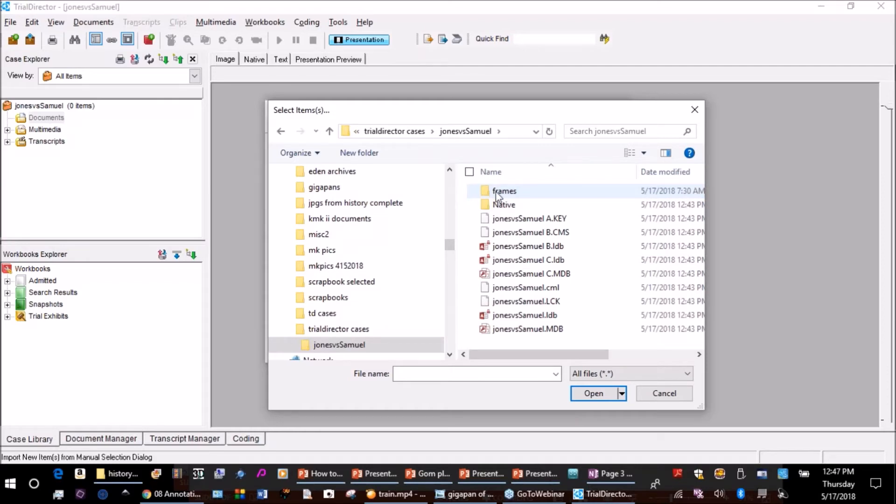
{"action": "double_click", "coordinate": [498, 195]}
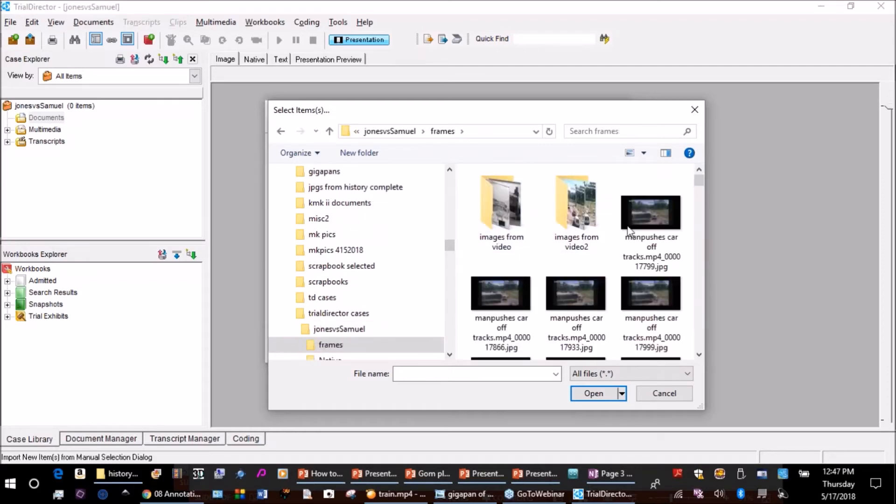
Import the four "manpushes car off tracks" frames numbered 000017799 to 000017999 using the page ID prefix FR.
{"action": "left_click", "coordinate": [651, 226]}
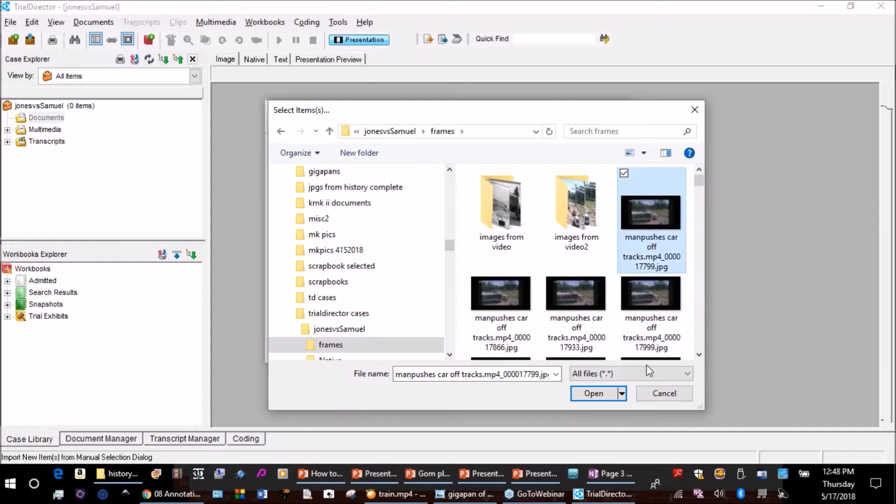
{"action": "left_click", "coordinate": [655, 295], "text": "shift"}
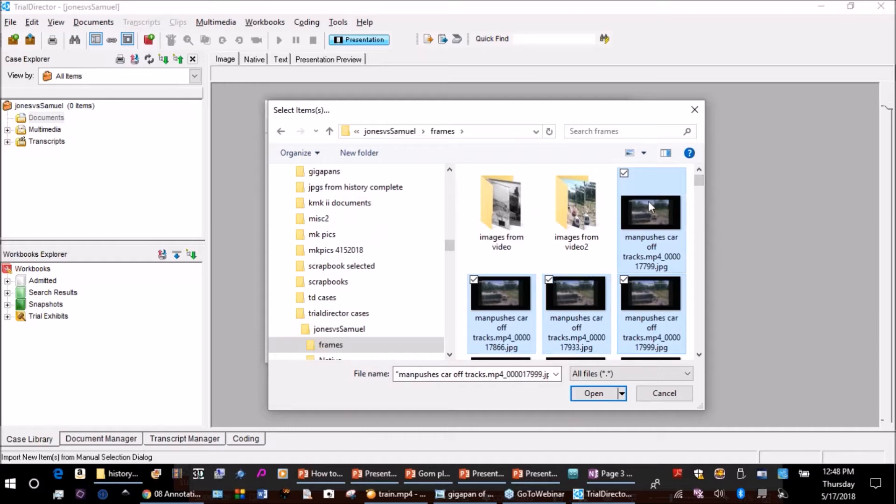
{"action": "left_click", "coordinate": [597, 395]}
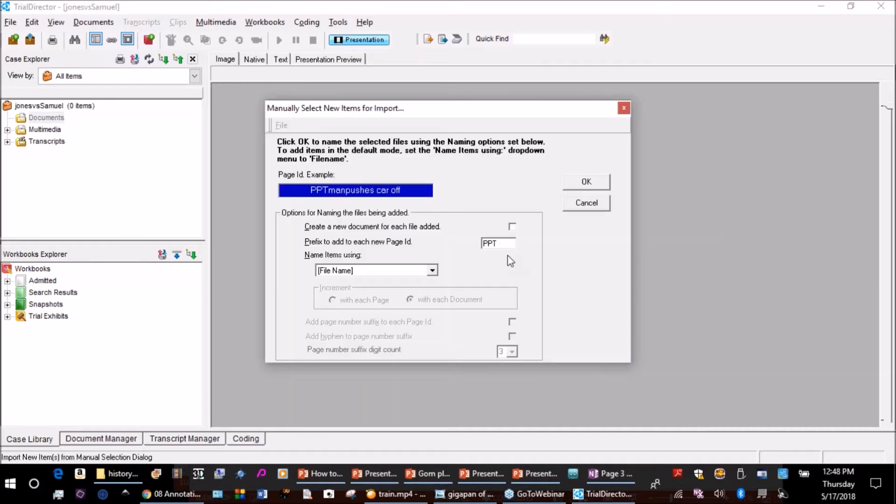
{"action": "double_click", "coordinate": [505, 244]}
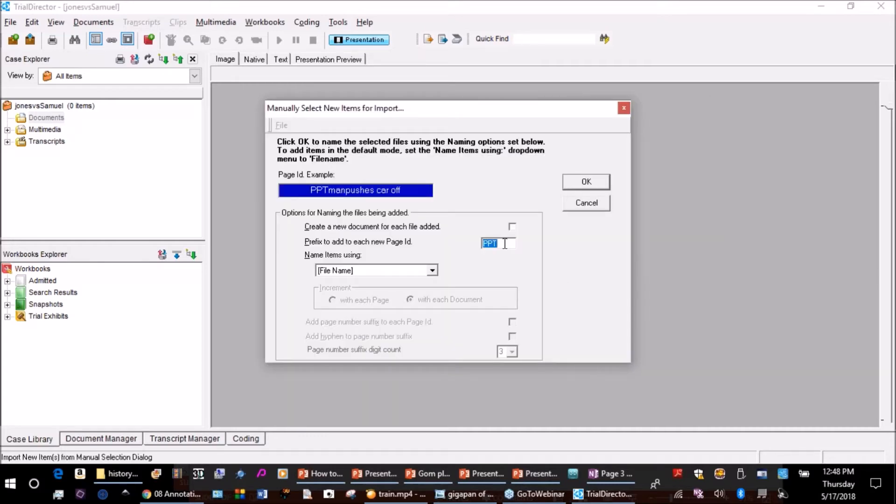
{"action": "type", "text": "FR"}
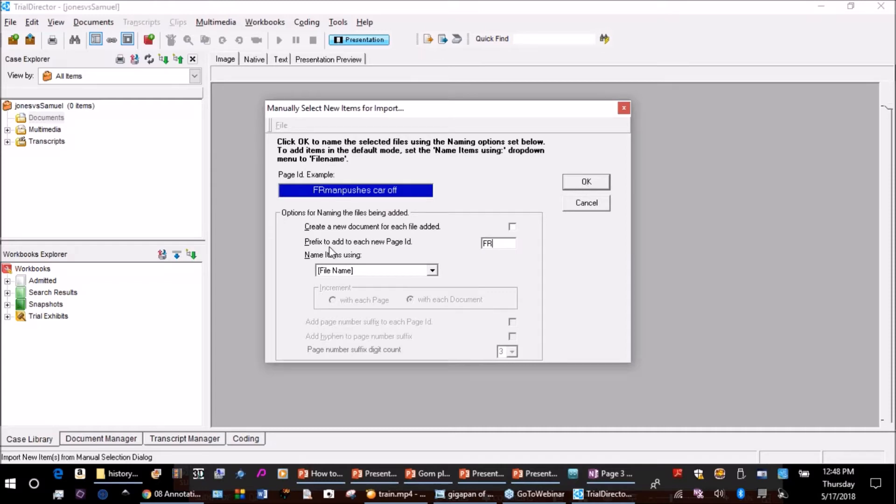
{"action": "left_click", "coordinate": [584, 183]}
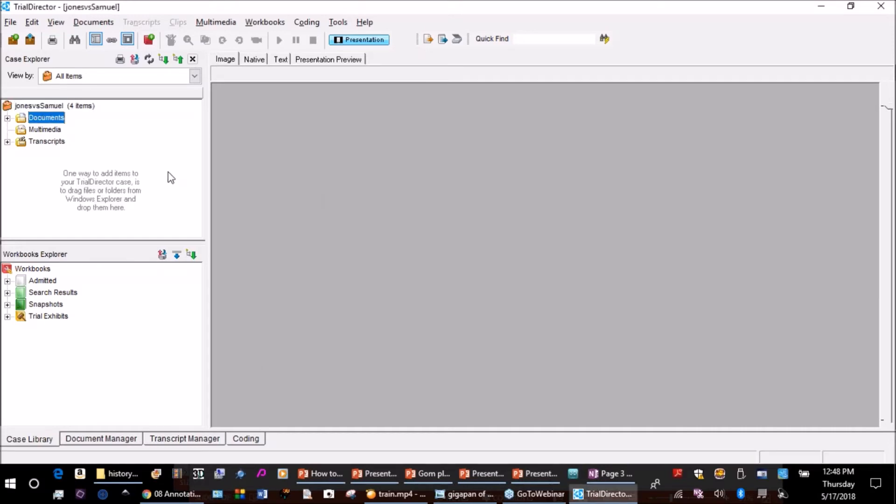
Look through the imported frame images in the Documents group of the case, and collapse the document.
{"action": "left_click", "coordinate": [8, 118]}
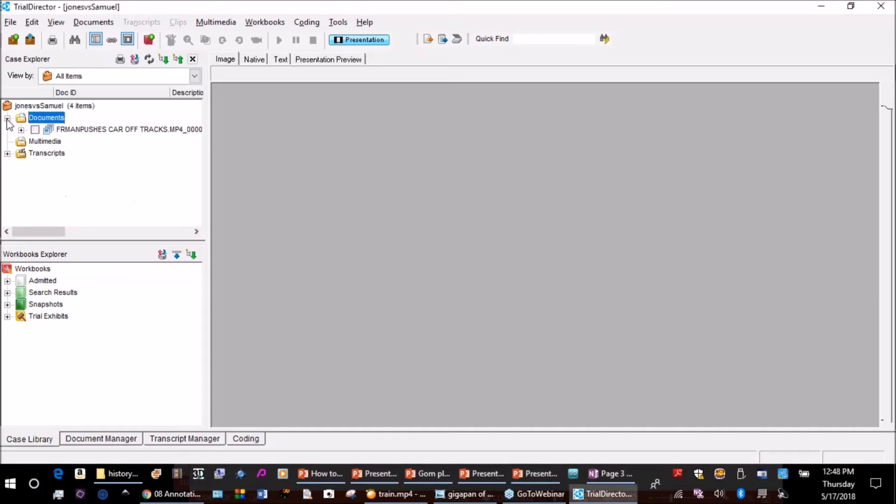
{"action": "left_click", "coordinate": [21, 130]}
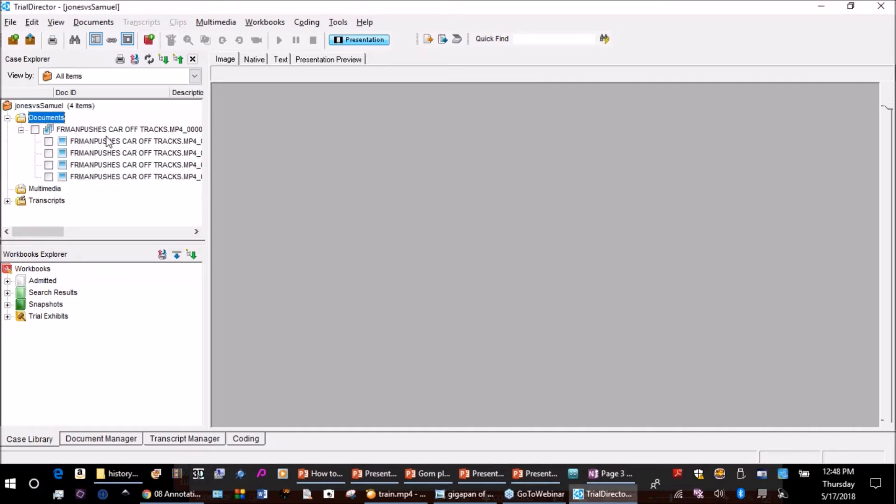
{"action": "left_click", "coordinate": [104, 143]}
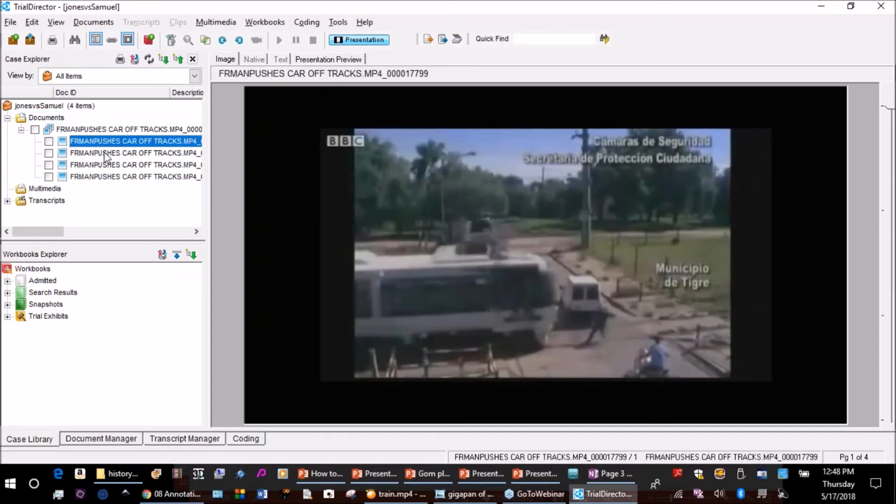
{"action": "key", "text": "Down"}
{"action": "key", "text": "Down"}
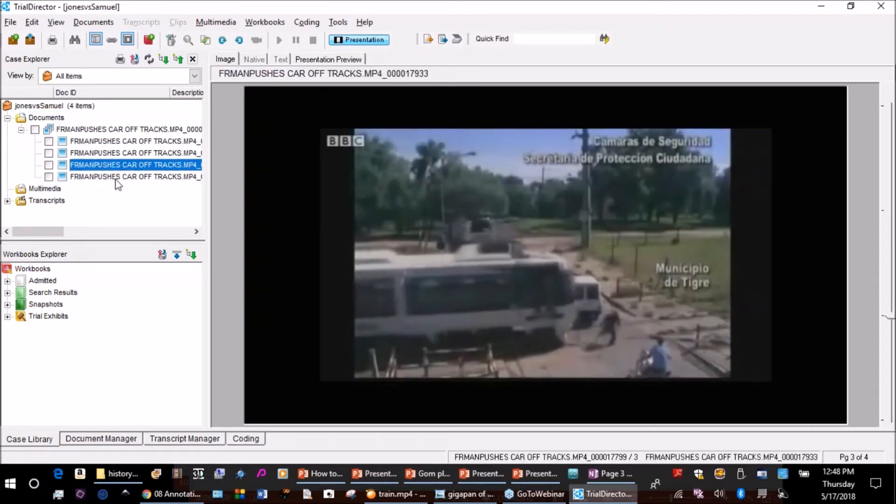
{"action": "key", "text": "Down"}
{"action": "left_click", "coordinate": [114, 140]}
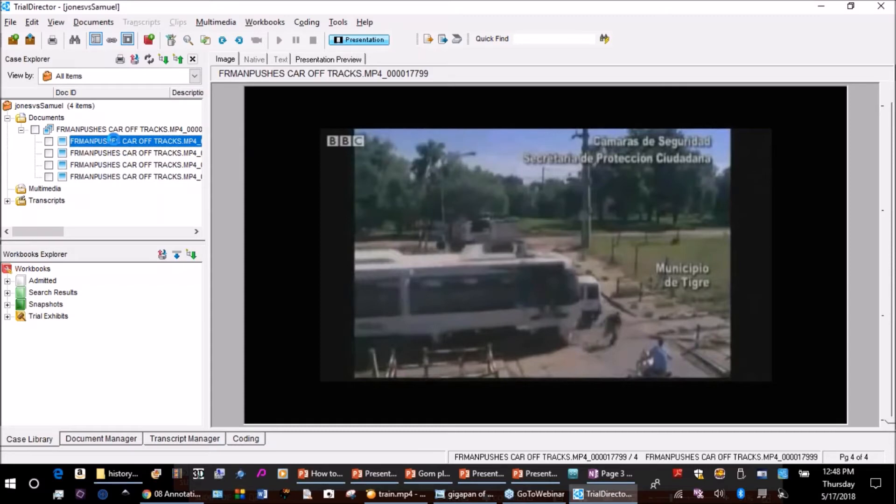
{"action": "left_click", "coordinate": [22, 130]}
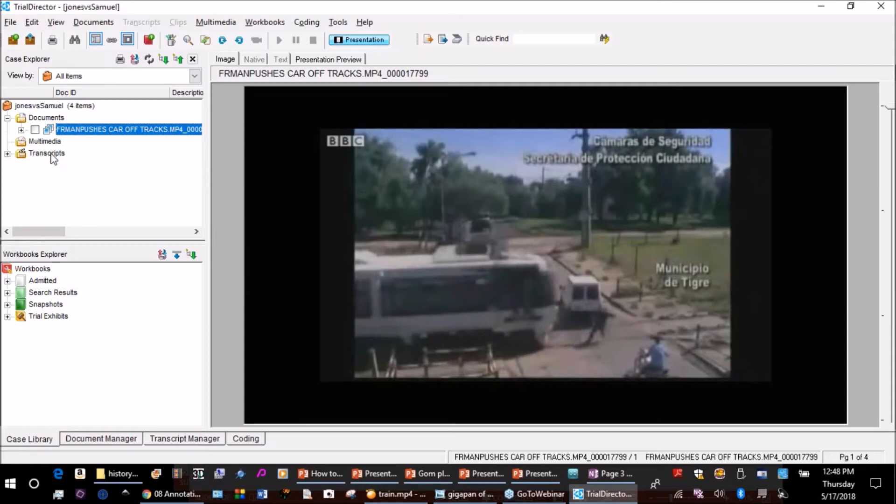
Exit TrialDirector with the jonesvsSamuel case and confirm closing it.
{"action": "mouse_move", "coordinate": [161, 493]}
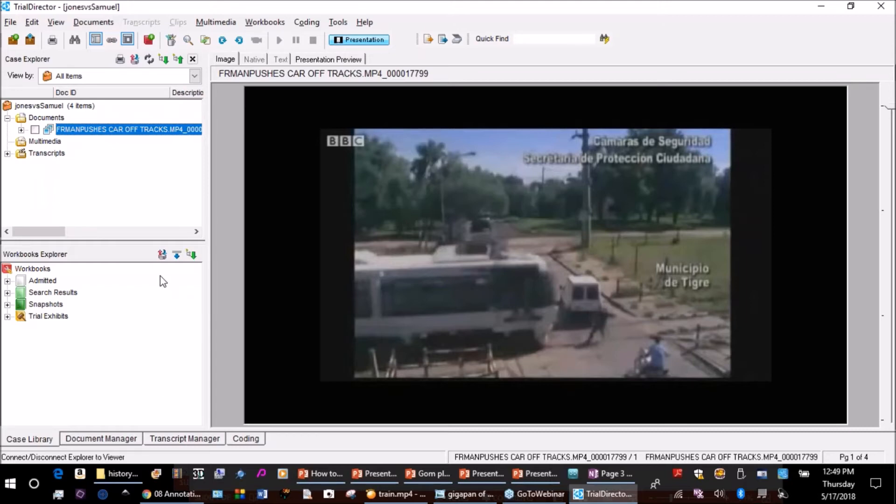
{"action": "left_click", "coordinate": [881, 7]}
{"action": "left_click", "coordinate": [427, 281]}
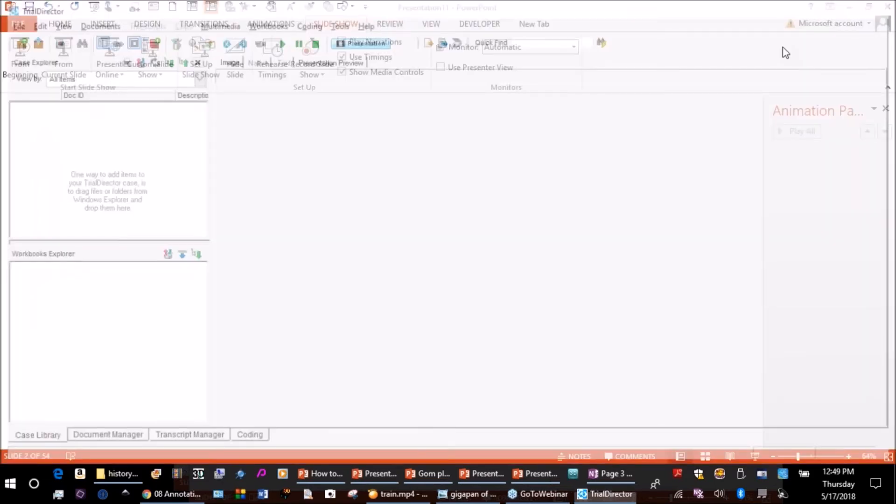
Search for "trial" in Windows and launch TrialDirector 6 again.
{"action": "mouse_move", "coordinate": [125, 482]}
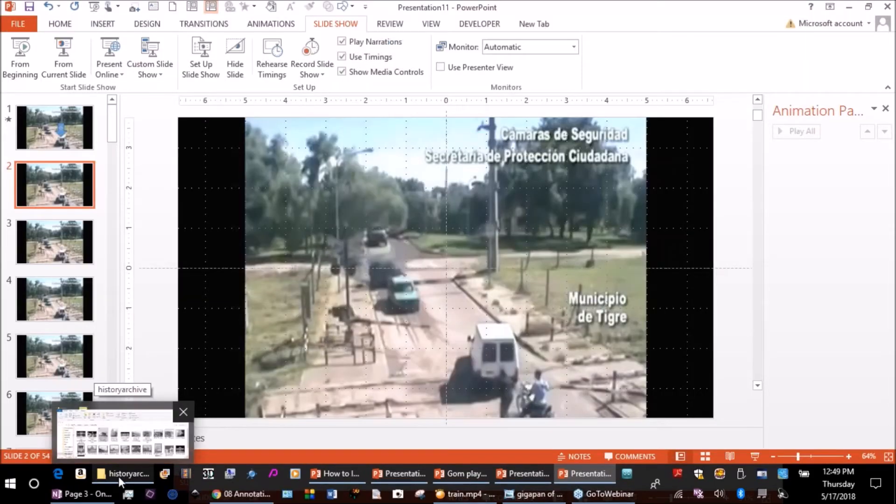
{"action": "left_click", "coordinate": [241, 493]}
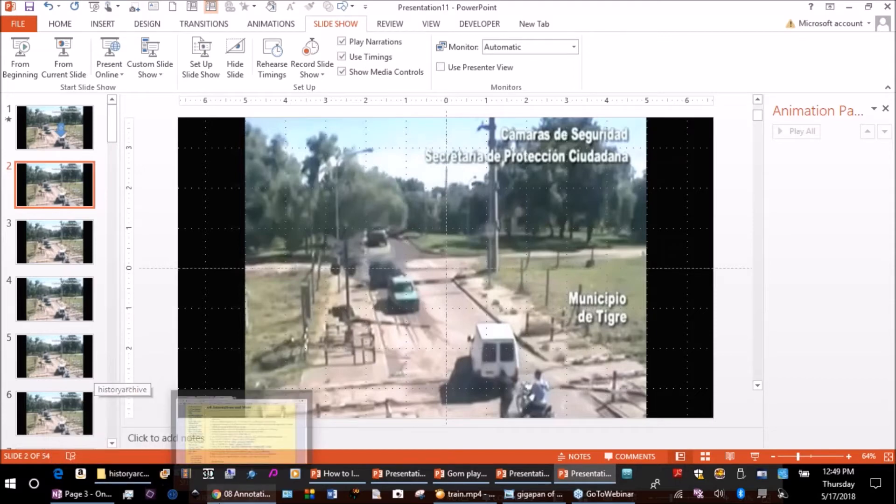
{"action": "left_click", "coordinate": [14, 486]}
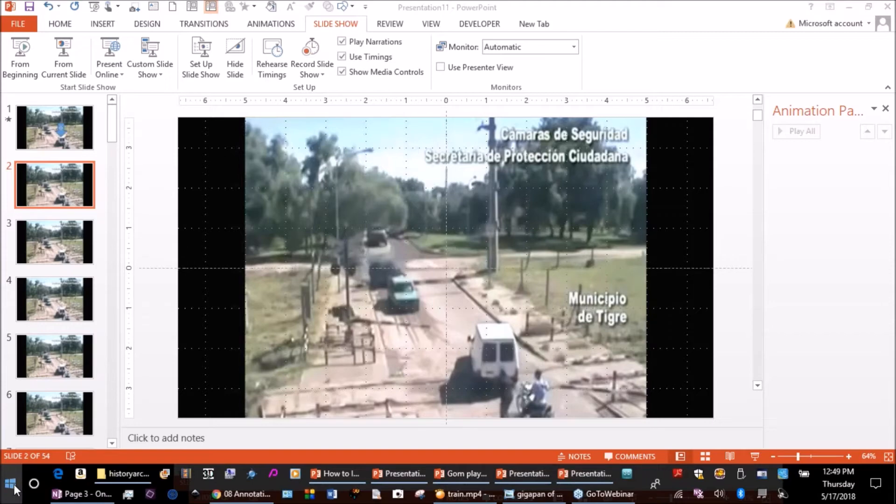
{"action": "type", "text": "trial"}
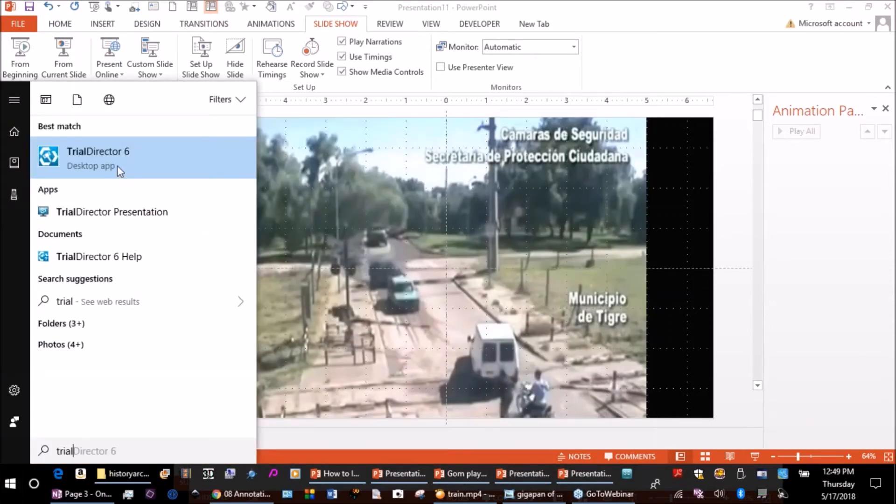
{"action": "left_click", "coordinate": [117, 165]}
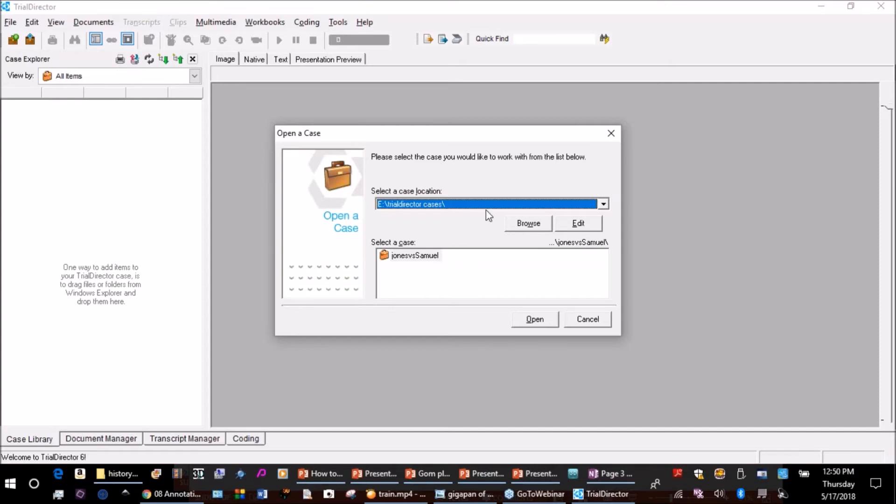
{"action": "left_click", "coordinate": [603, 205]}
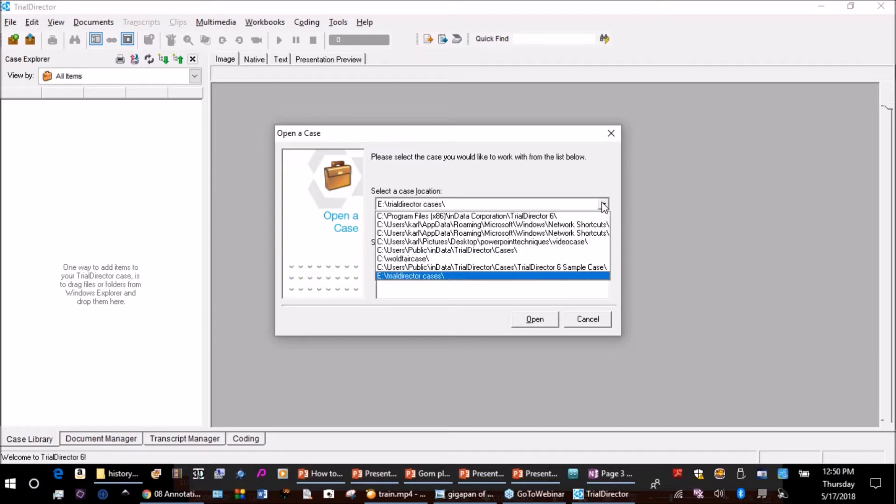
{"action": "left_click", "coordinate": [445, 268]}
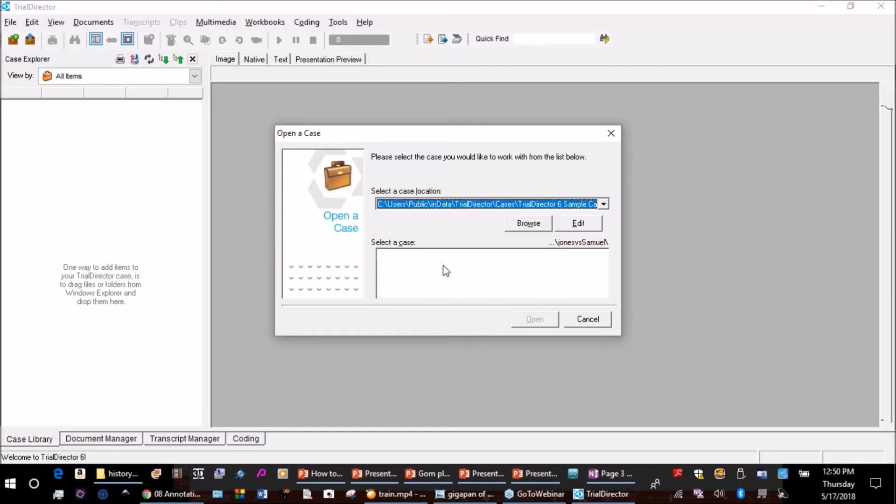
{"action": "left_click", "coordinate": [528, 223]}
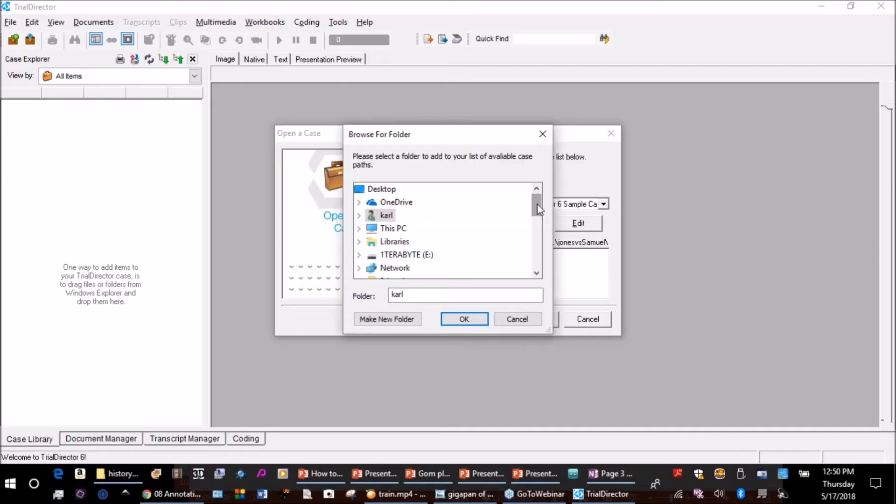
{"action": "mouse_move", "coordinate": [534, 211]}
{"action": "left_mouse_down"}
{"action": "mouse_move", "coordinate": [541, 248]}
{"action": "mouse_move", "coordinate": [542, 224]}
{"action": "left_mouse_up"}
{"action": "left_click", "coordinate": [516, 319]}
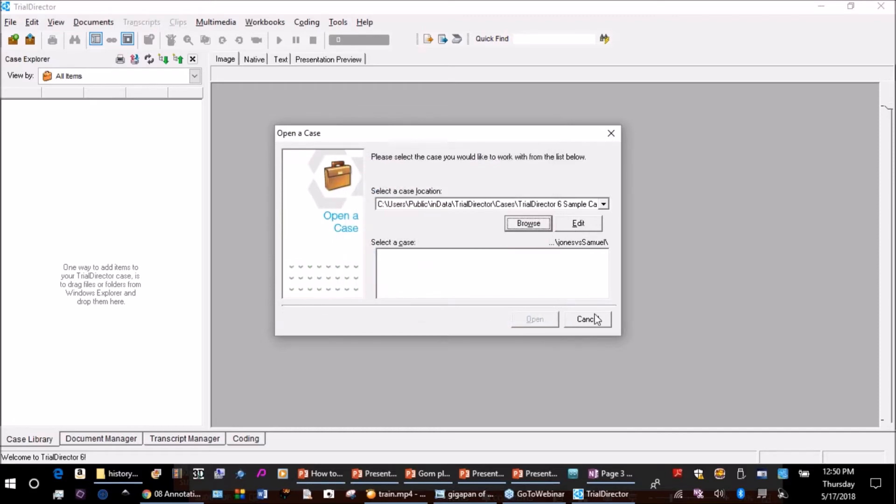
{"action": "left_click", "coordinate": [592, 322]}
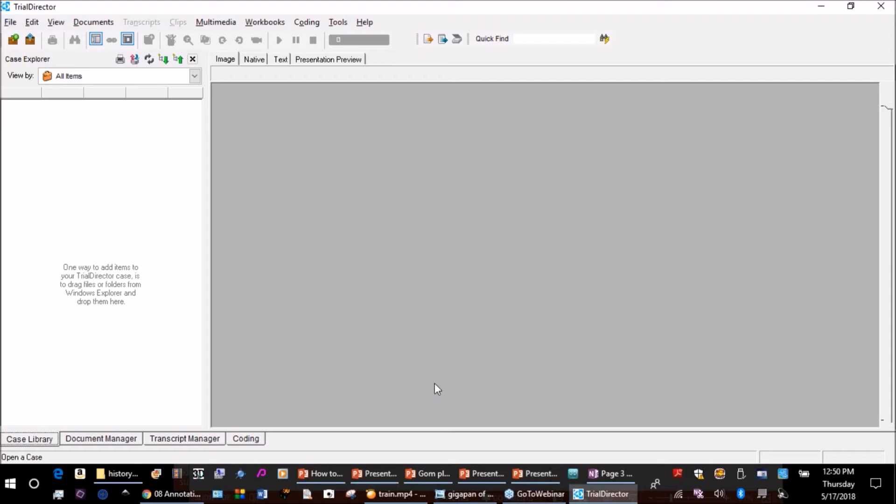
{"action": "mouse_move", "coordinate": [487, 476]}
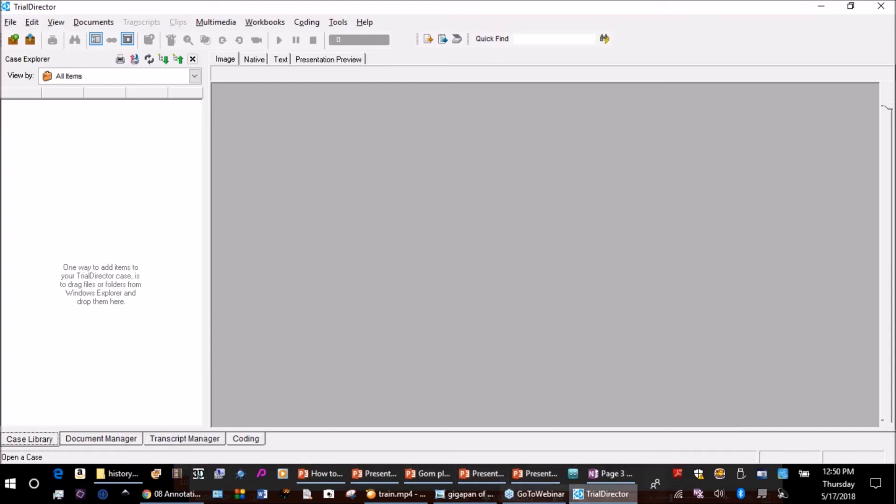
Switch to Chrome and review the numbered topic list on the 08 Annotations and More page.
{"action": "left_click", "coordinate": [178, 494]}
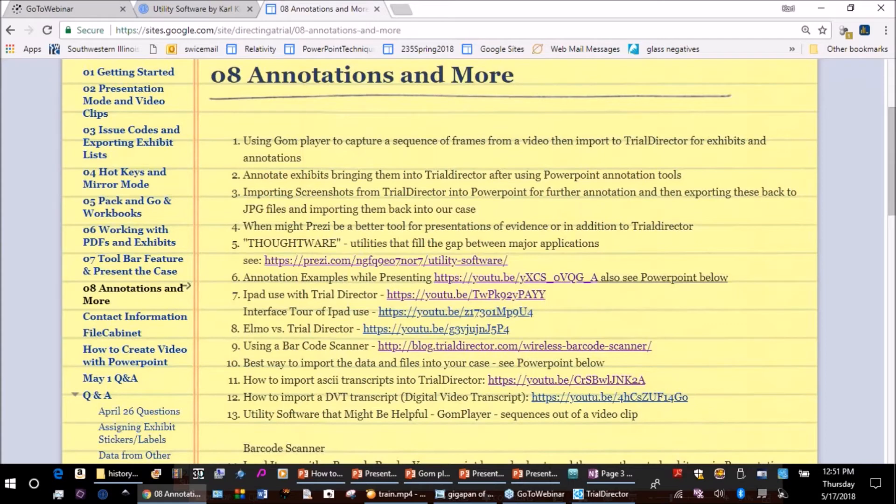
{"action": "scroll", "coordinate": [448, 261], "scroll_direction": "up", "scroll_amount": 1}
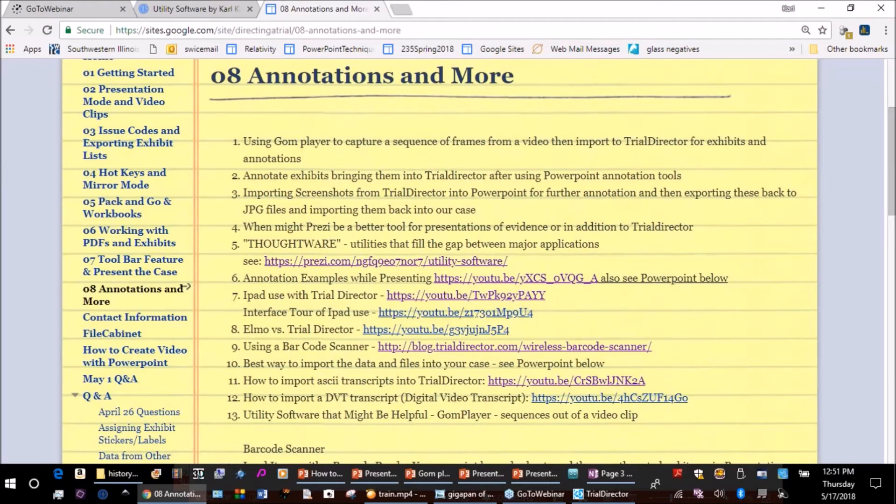
{"action": "scroll", "coordinate": [448, 261], "scroll_direction": "up", "scroll_amount": 1}
{"action": "scroll", "coordinate": [448, 261], "scroll_direction": "down", "scroll_amount": 1}
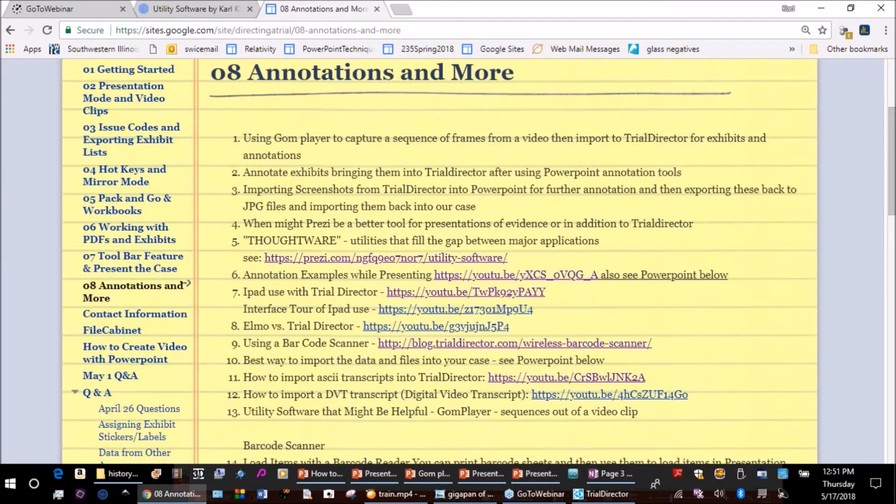
{"action": "scroll", "coordinate": [367, 206], "scroll_direction": "down", "scroll_amount": 1}
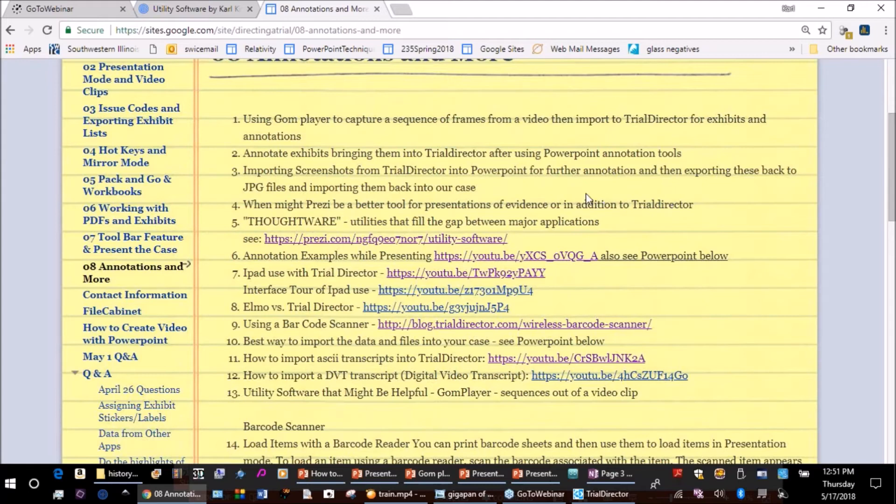
Show the Utility Software Prezi in full screen and advance to the slide about what the main 'thoughtware' was not programmed to do.
{"action": "left_click", "coordinate": [189, 10]}
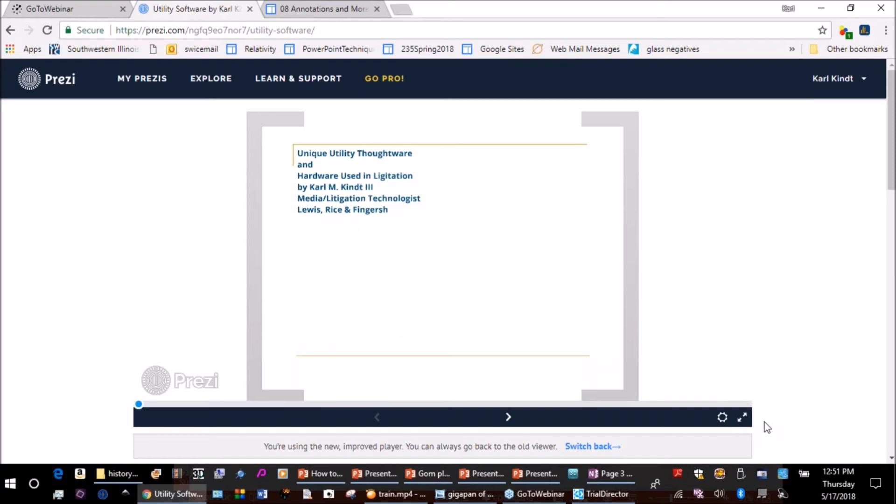
{"action": "left_click", "coordinate": [742, 418]}
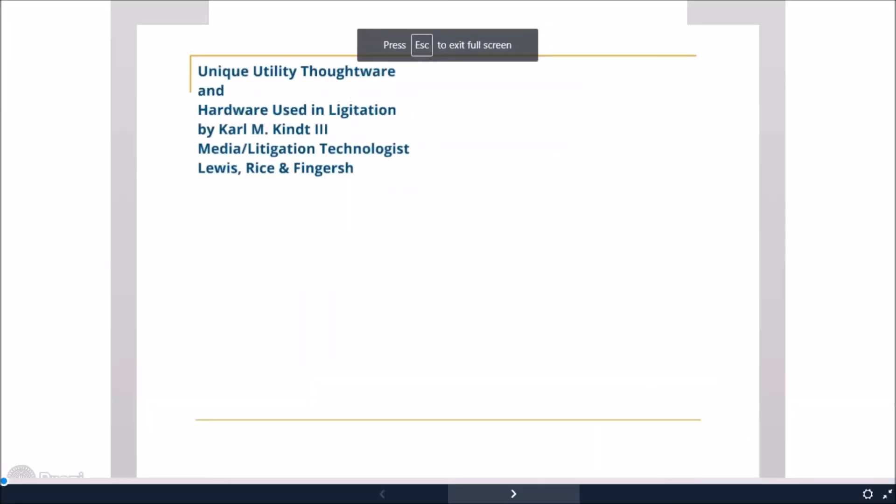
{"action": "left_click", "coordinate": [514, 494]}
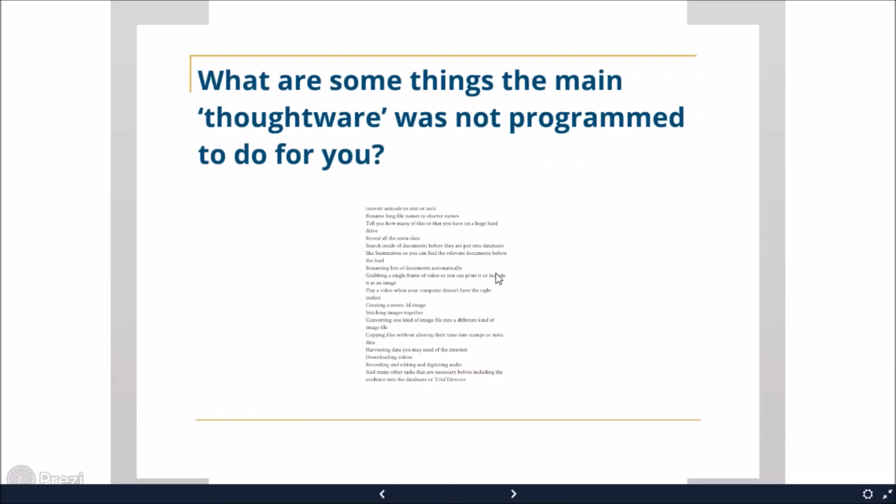
Examine the small-print list of utility software tasks below the 'thoughtware' question at readable size, and return to the wider slide view.
{"action": "scroll", "coordinate": [447, 250], "scroll_direction": "up", "scroll_amount": 2}
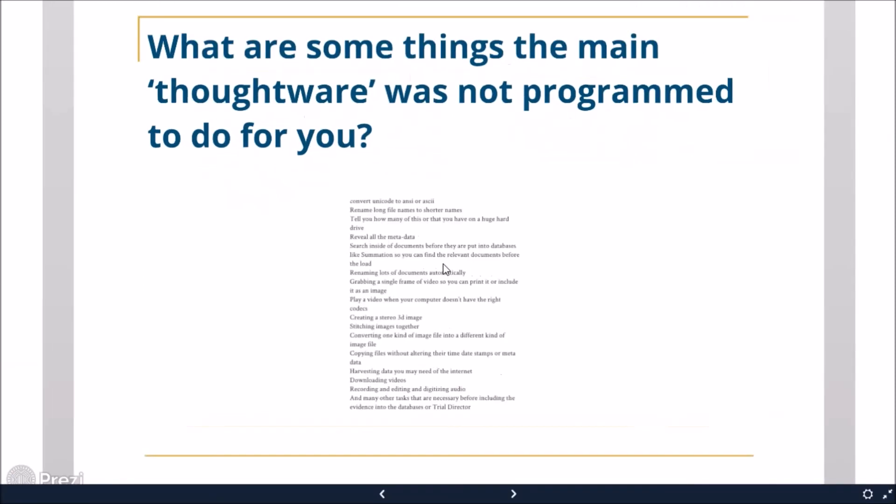
{"action": "scroll", "coordinate": [444, 269], "scroll_direction": "up", "scroll_amount": 4}
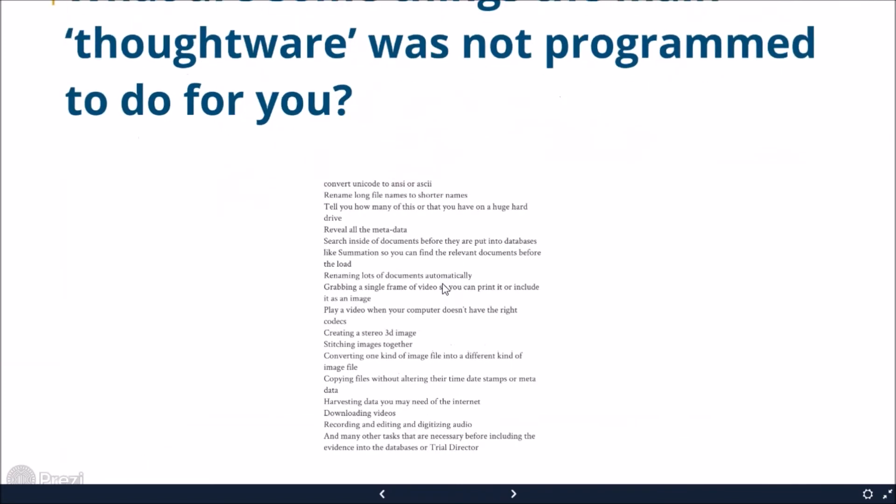
{"action": "scroll", "coordinate": [444, 292], "scroll_direction": "up", "scroll_amount": 3}
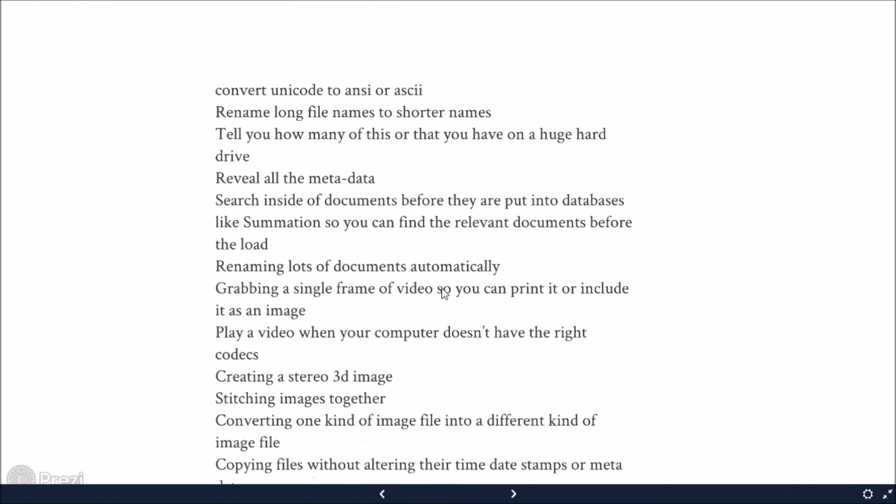
{"action": "left_click_drag", "start_coordinate": [405, 380], "coordinate": [410, 414]}
{"action": "scroll", "coordinate": [400, 238], "scroll_direction": "down", "scroll_amount": 3}
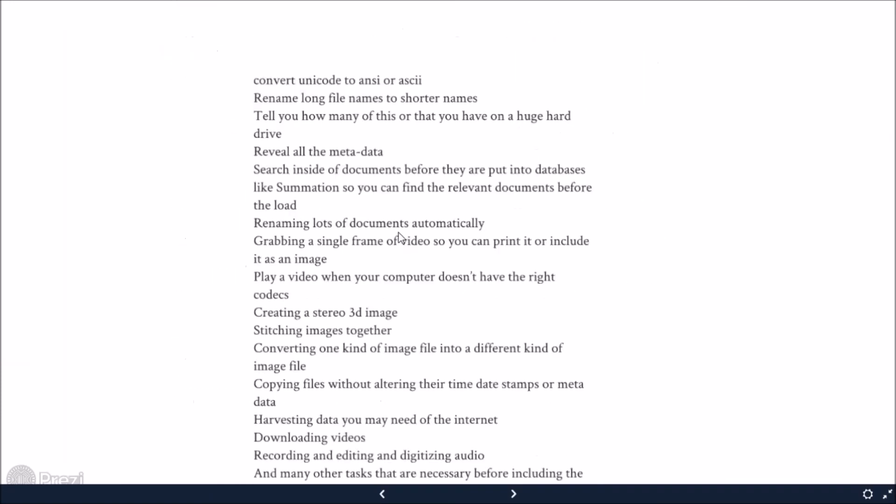
{"action": "scroll", "coordinate": [399, 238], "scroll_direction": "down", "scroll_amount": 2}
{"action": "left_click_drag", "start_coordinate": [400, 238], "coordinate": [417, 339]}
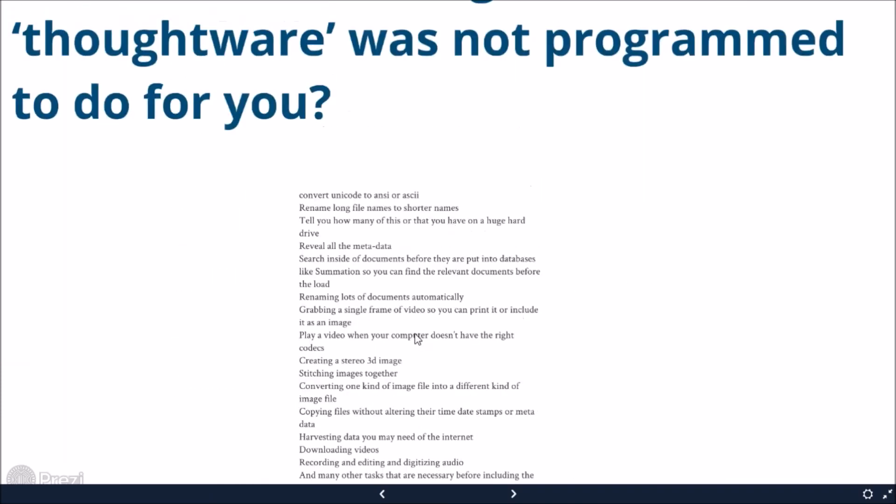
{"action": "scroll", "coordinate": [418, 316], "scroll_direction": "down", "scroll_amount": 2}
{"action": "left_click_drag", "start_coordinate": [472, 370], "coordinate": [454, 277]}
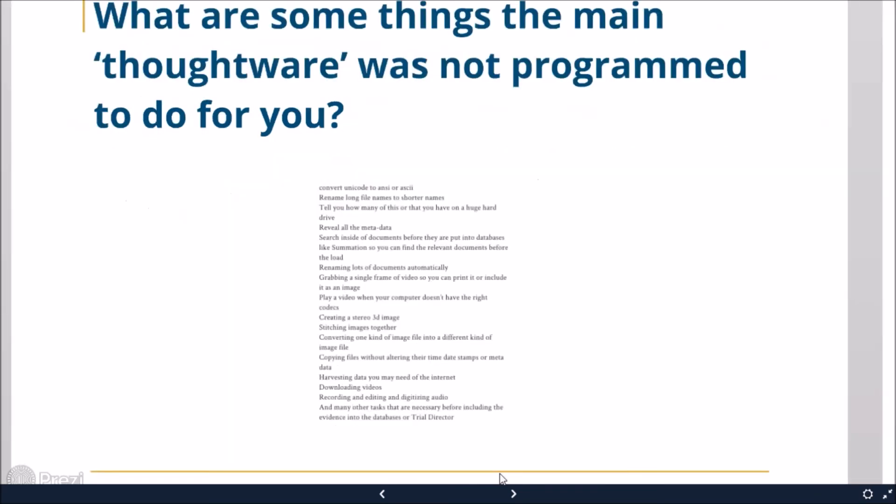